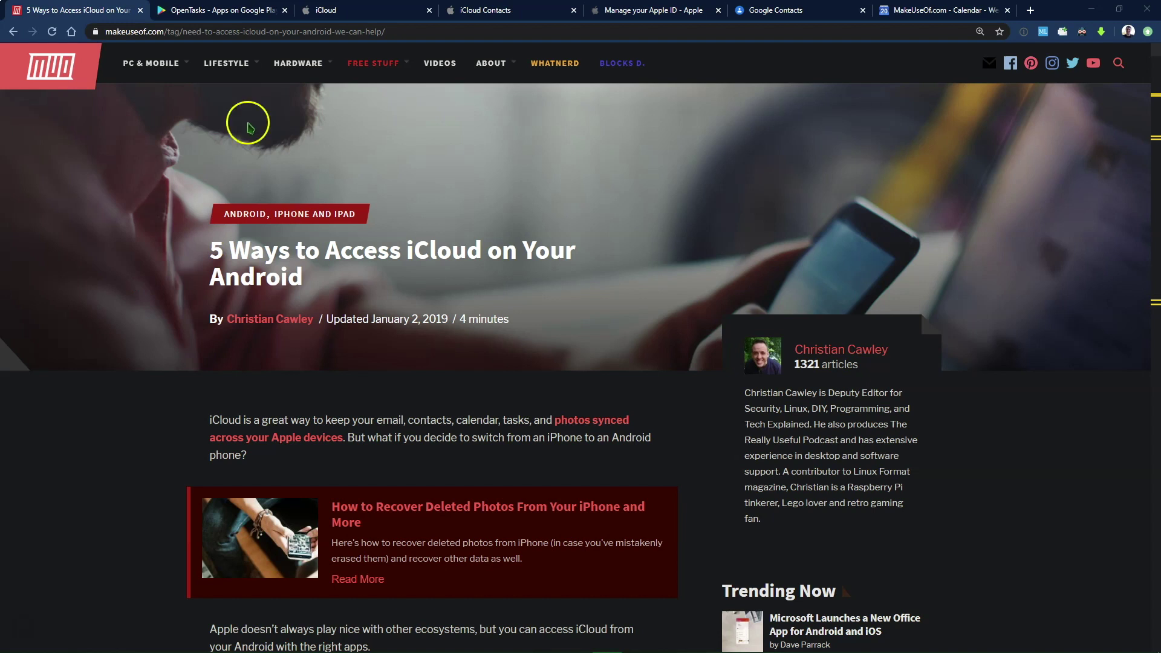
# Switch to the iCloud home page tab to show its app launcher.
pyautogui.click(327, 10)
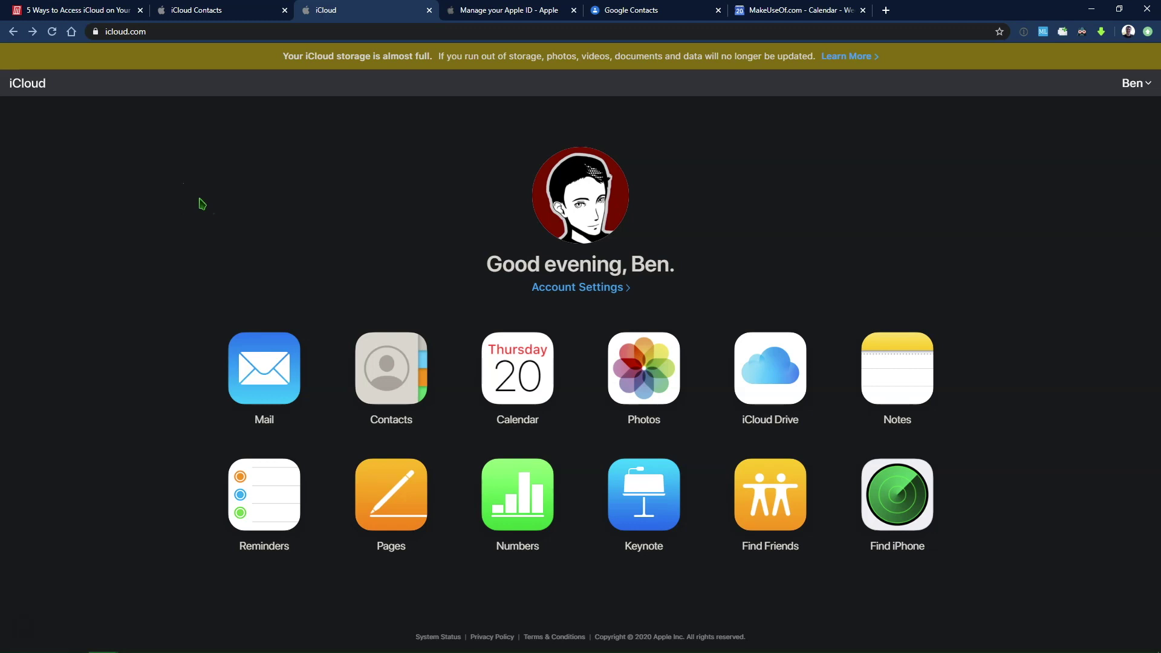
# On the Apple ID page, start generating an app-specific password and focus its label field.
pyautogui.click(514, 10)
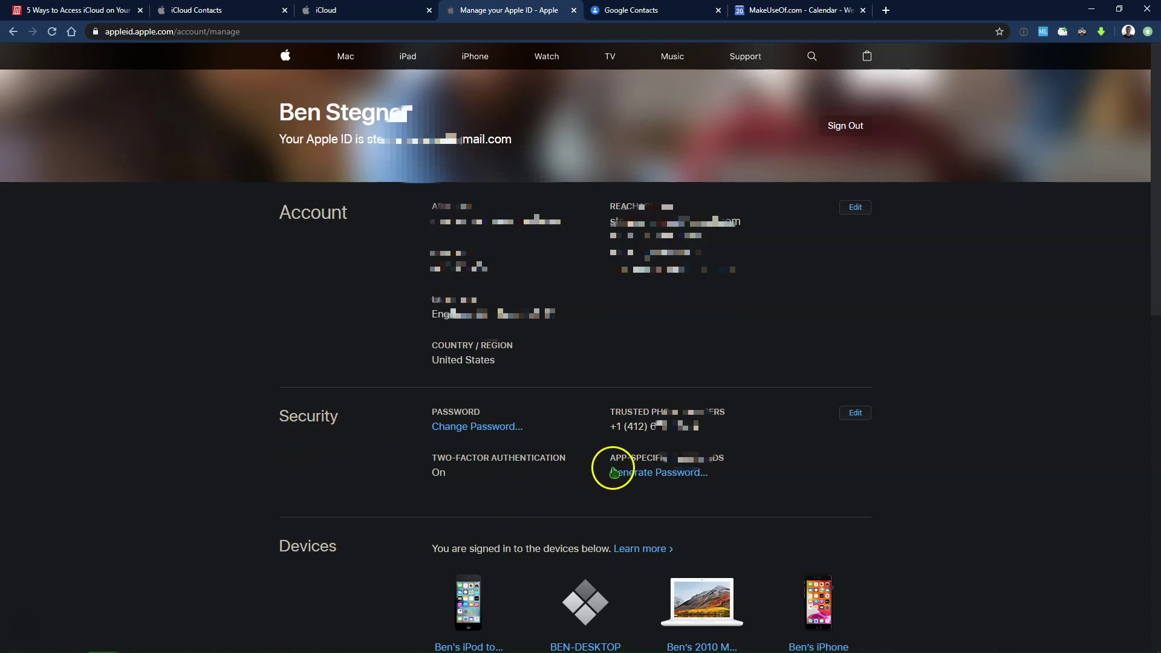
pyautogui.click(634, 473)
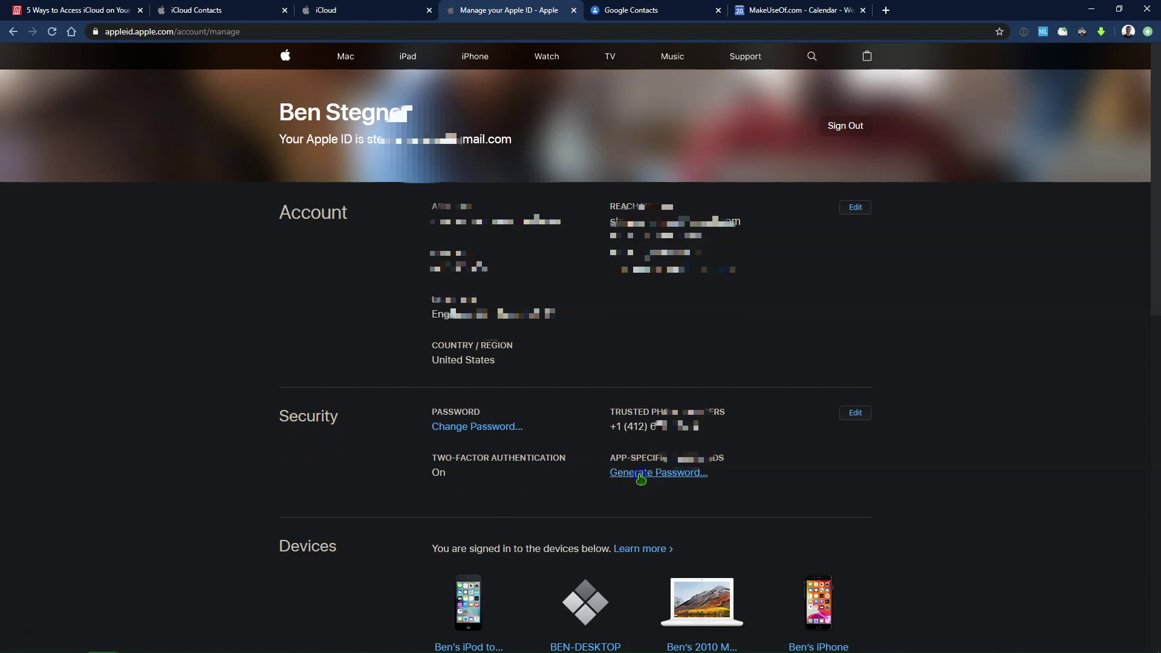
pyautogui.click(606, 551)
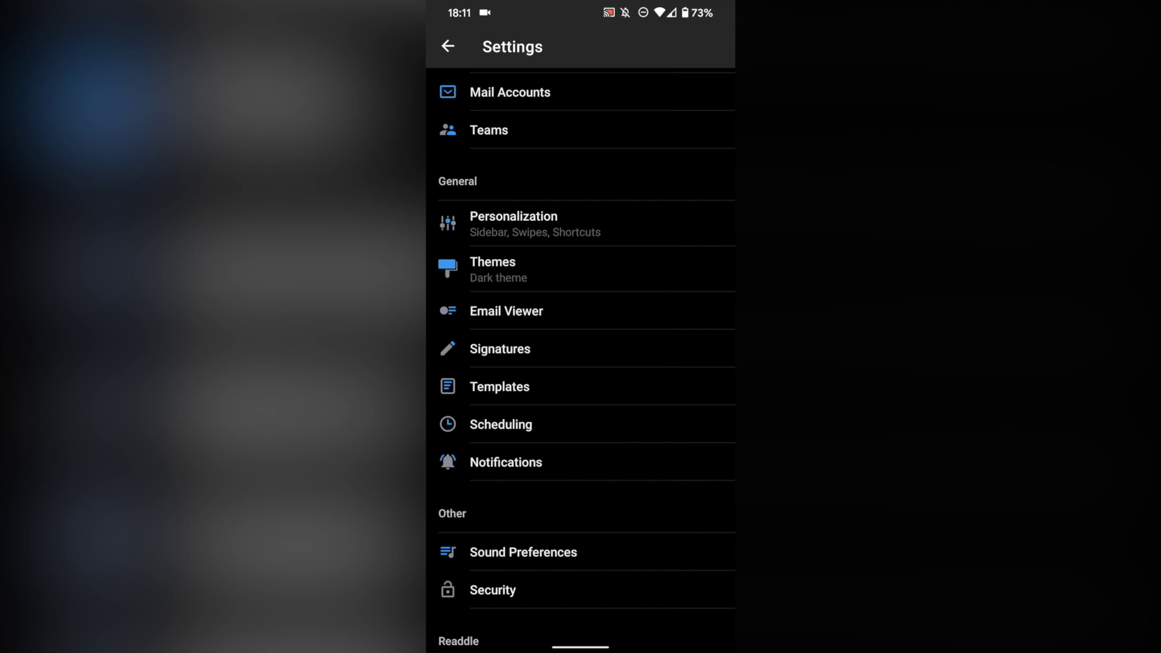
# In Spark's Mail Accounts, add a new account using iCloud as the service.
pyautogui.click(510, 92)
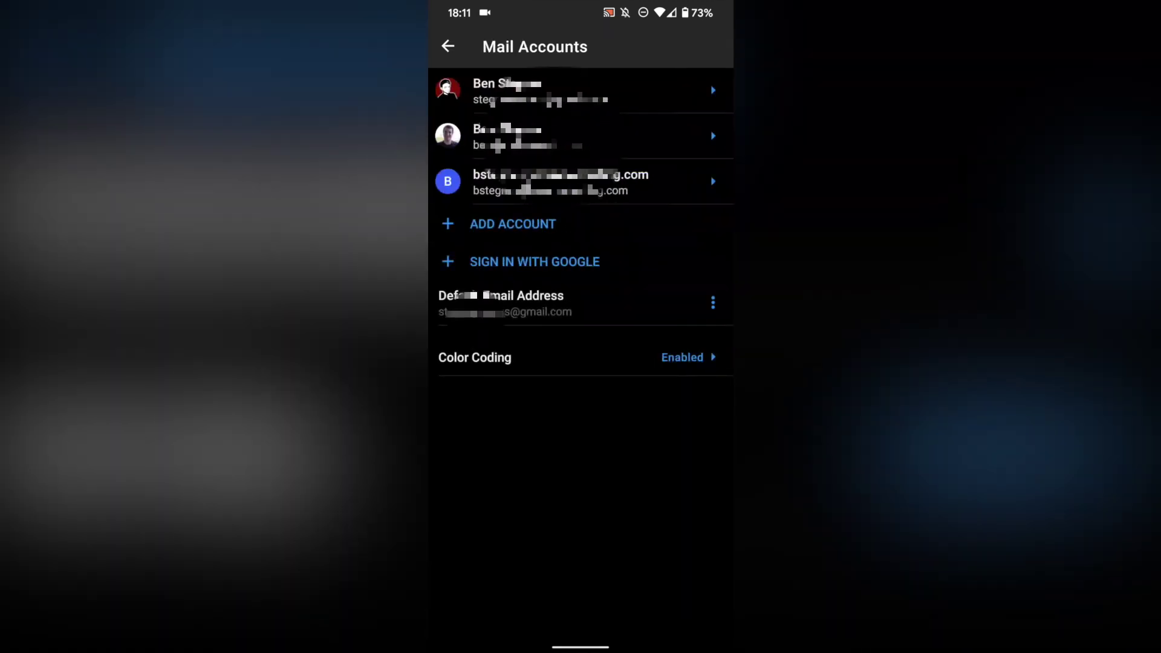
pyautogui.click(512, 224)
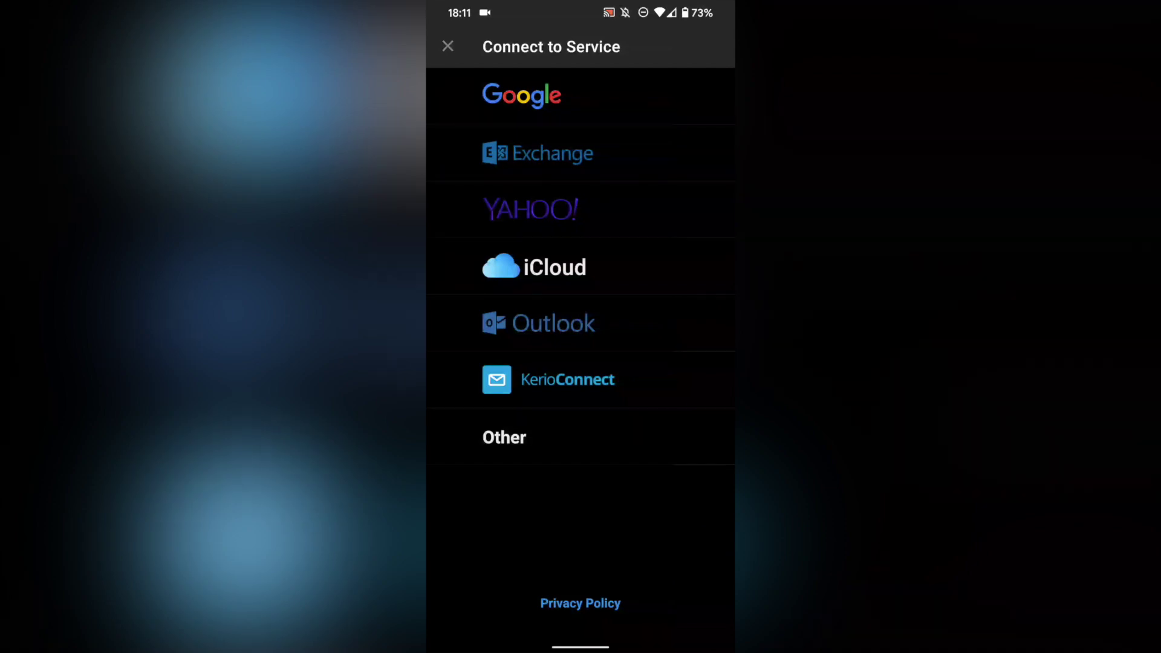
pyautogui.click(535, 266)
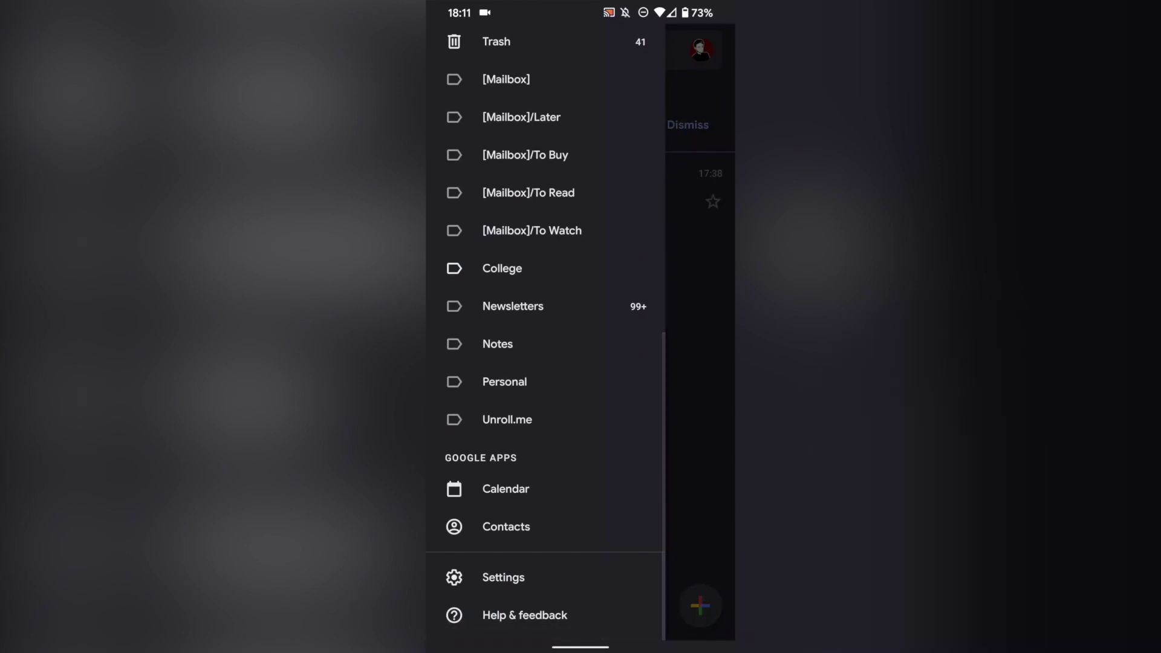
# From Gmail's settings, add another email account of type Other.
pyautogui.click(503, 578)
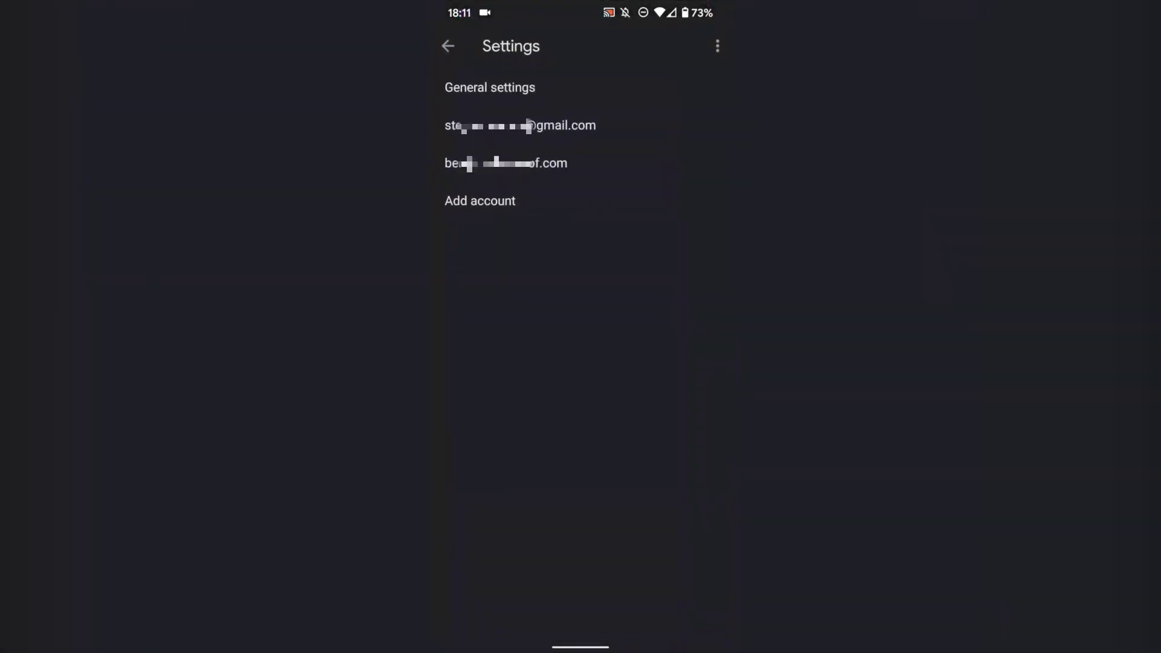
pyautogui.click(480, 201)
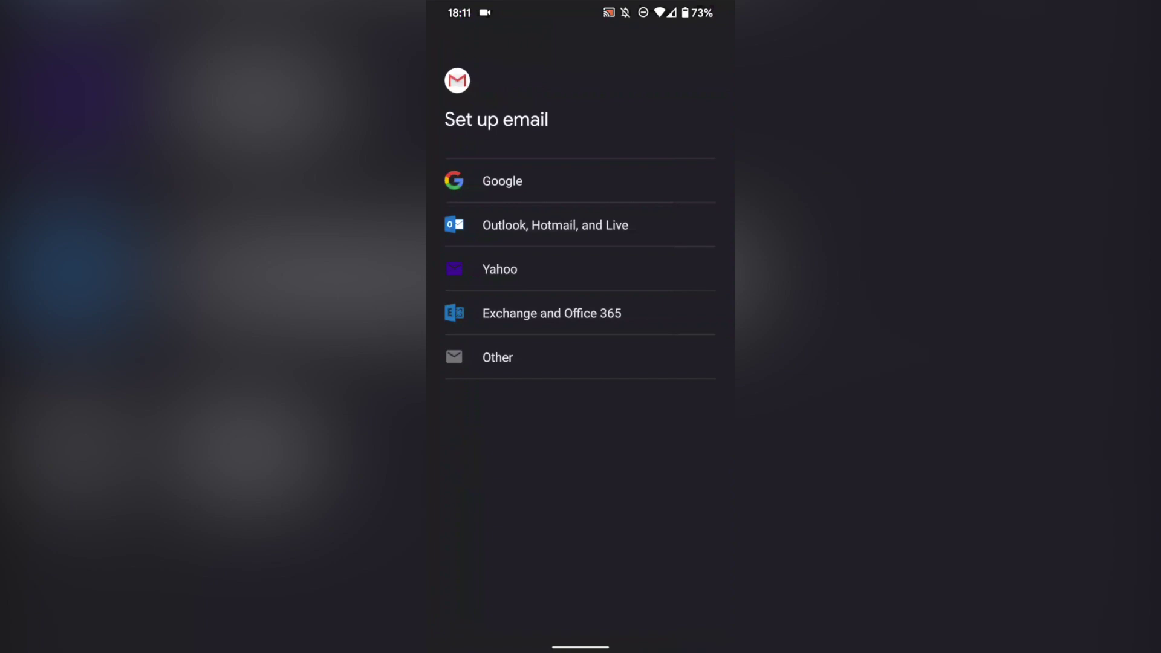
pyautogui.click(497, 356)
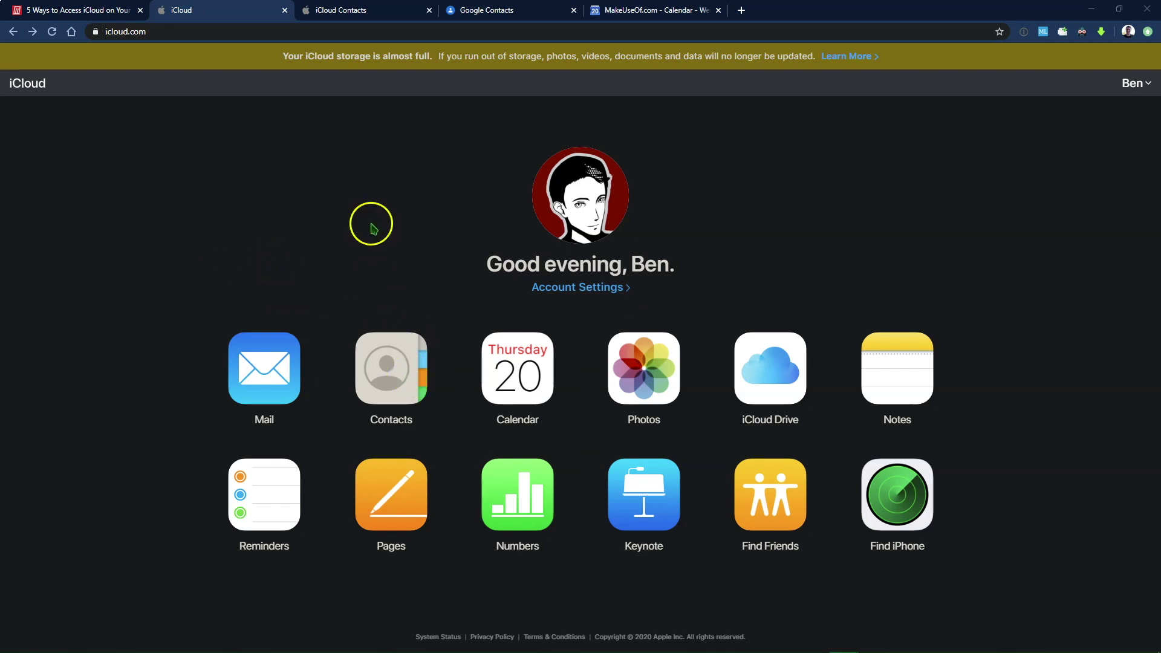
# Select all three iCloud contacts, export them as a vCard and save the .vcf file.
pyautogui.click(378, 11)
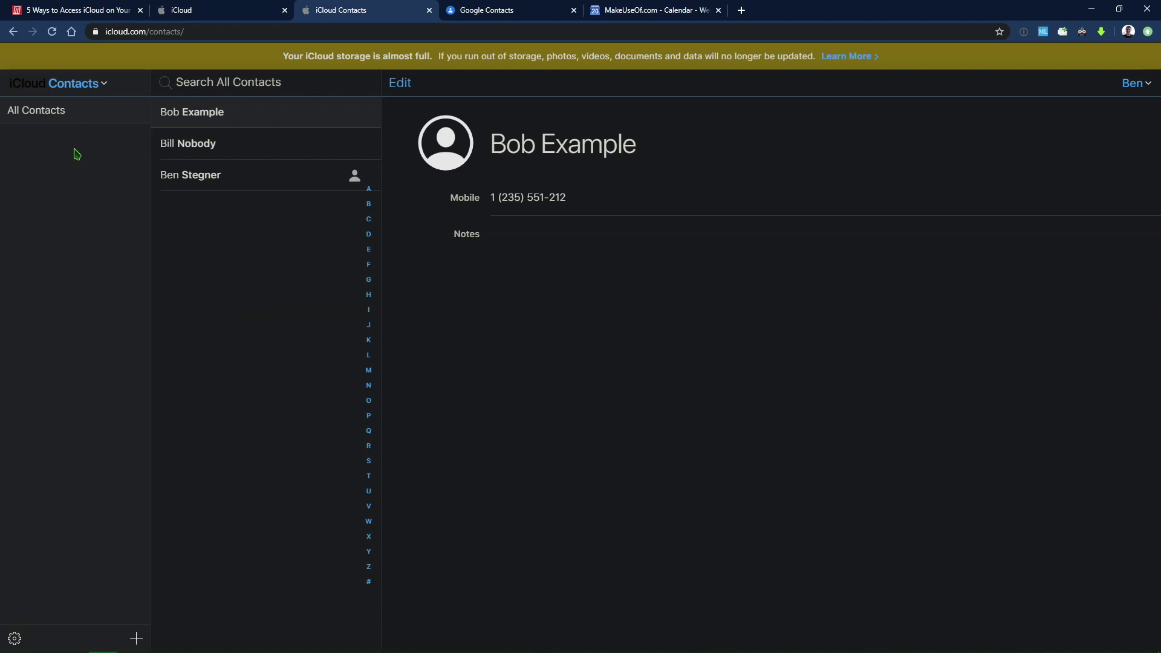
pyautogui.click(15, 639)
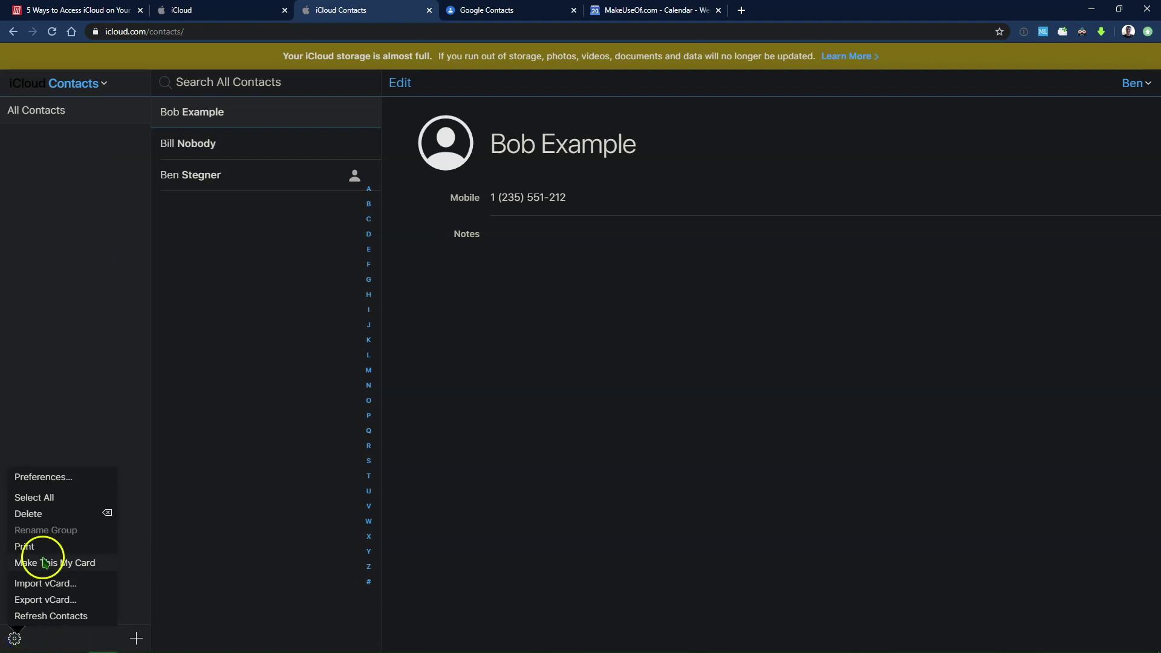
pyautogui.click(34, 497)
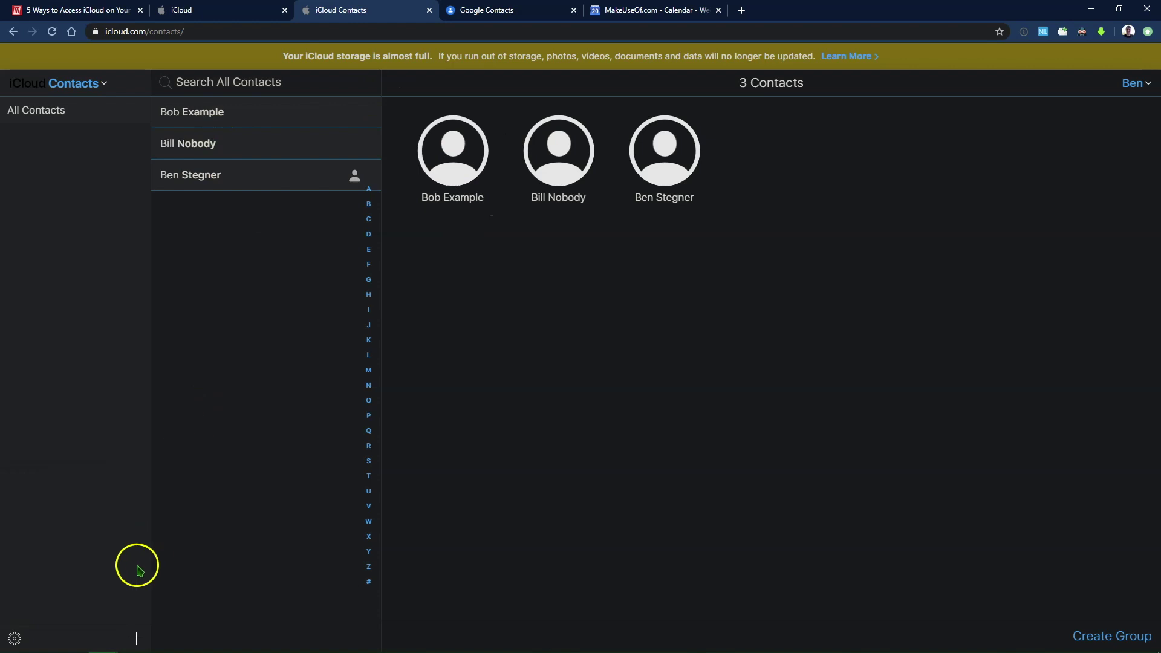
pyautogui.click(14, 639)
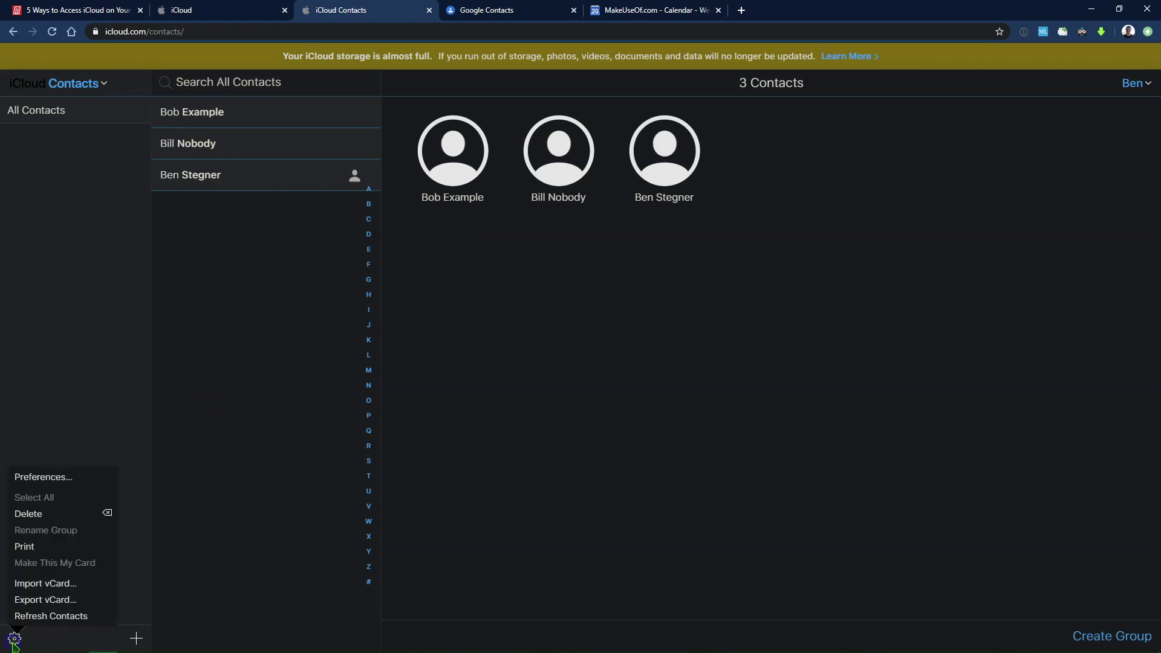
pyautogui.click(55, 600)
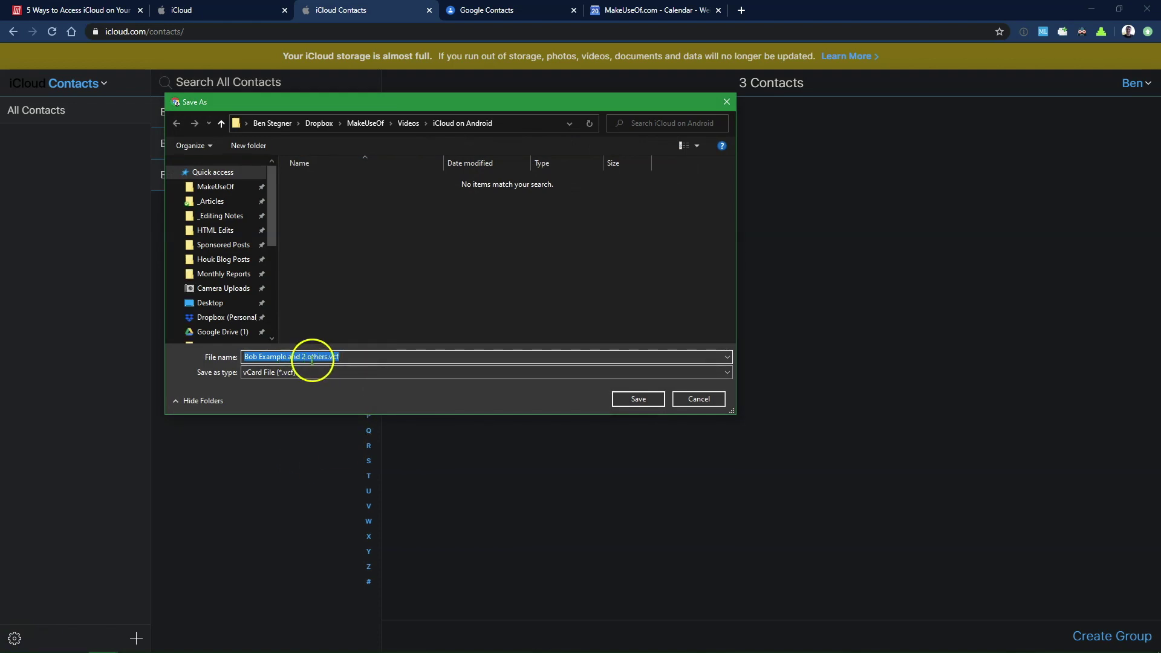
pyautogui.click(645, 404)
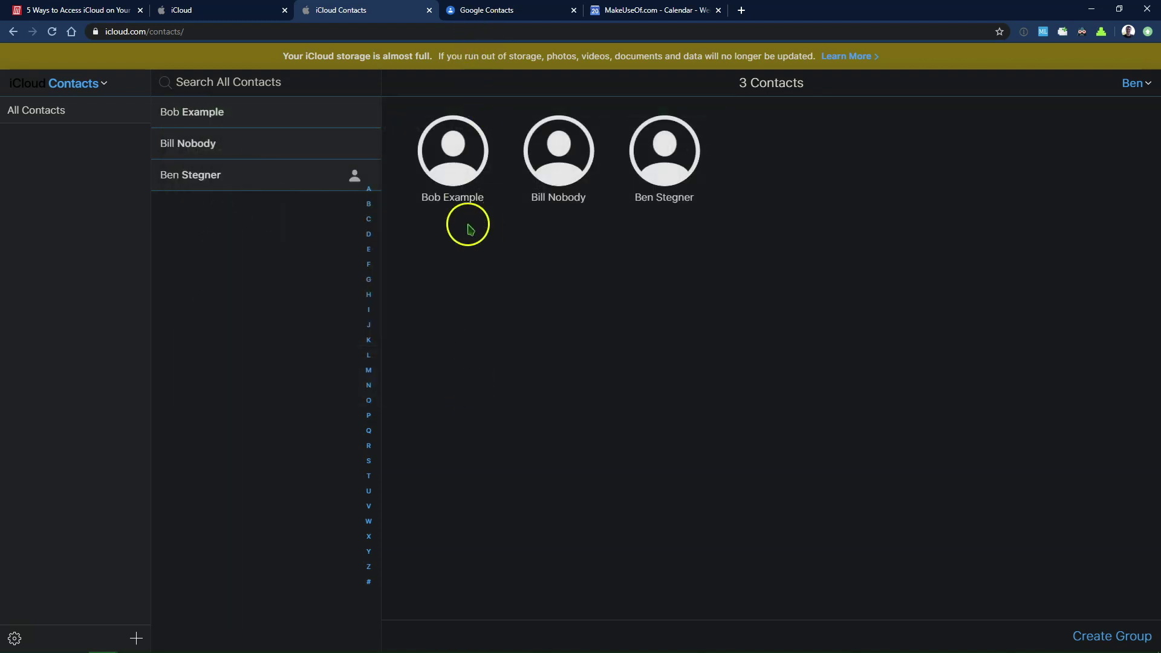
# In Google Contacts' import dialog, choose the exported iCloud .vcf file.
pyautogui.click(511, 10)
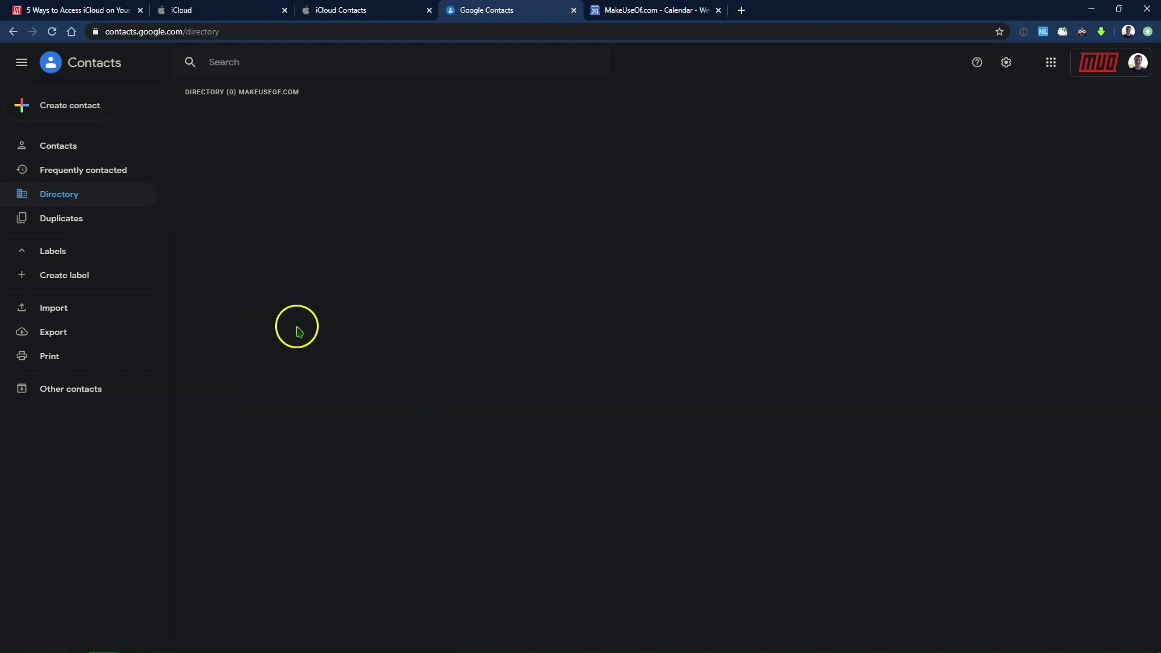
pyautogui.click(60, 309)
pyautogui.click(503, 349)
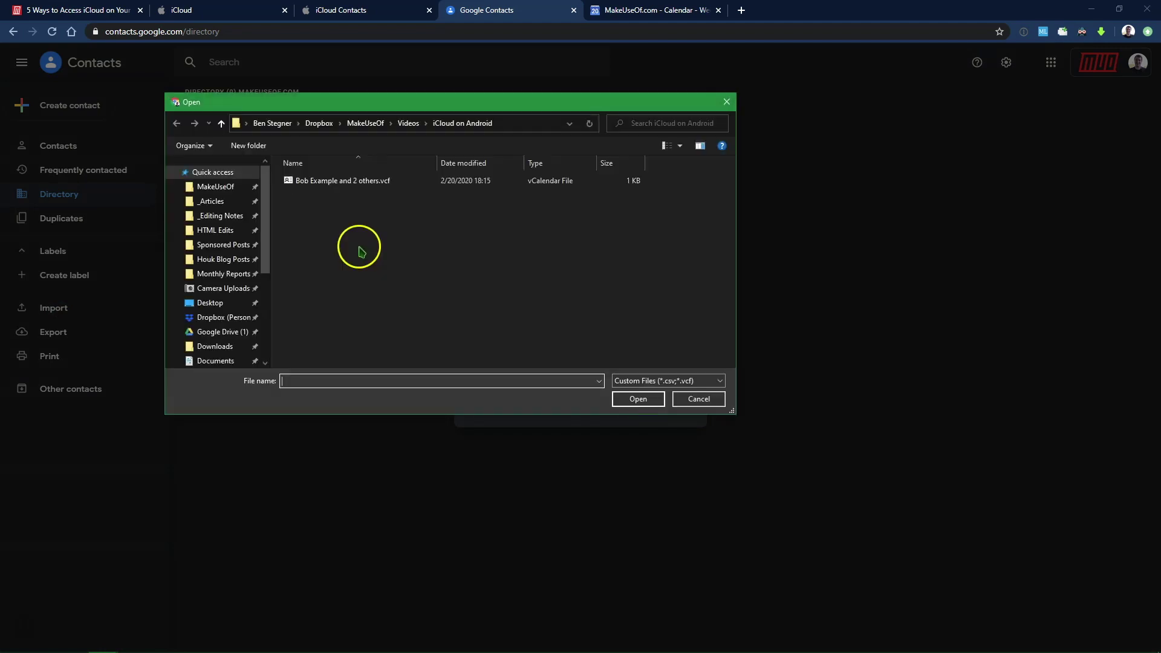
pyautogui.doubleClick(370, 182)
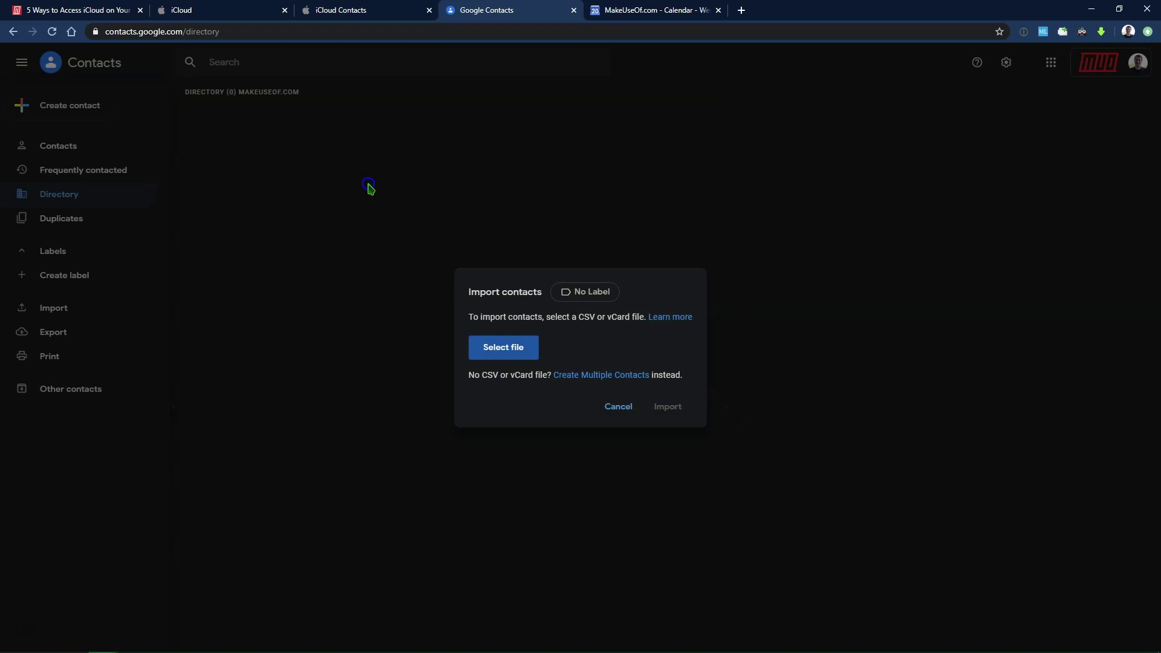
# Import the three iCloud contacts from the vCard into Google Contacts.
pyautogui.click(667, 404)
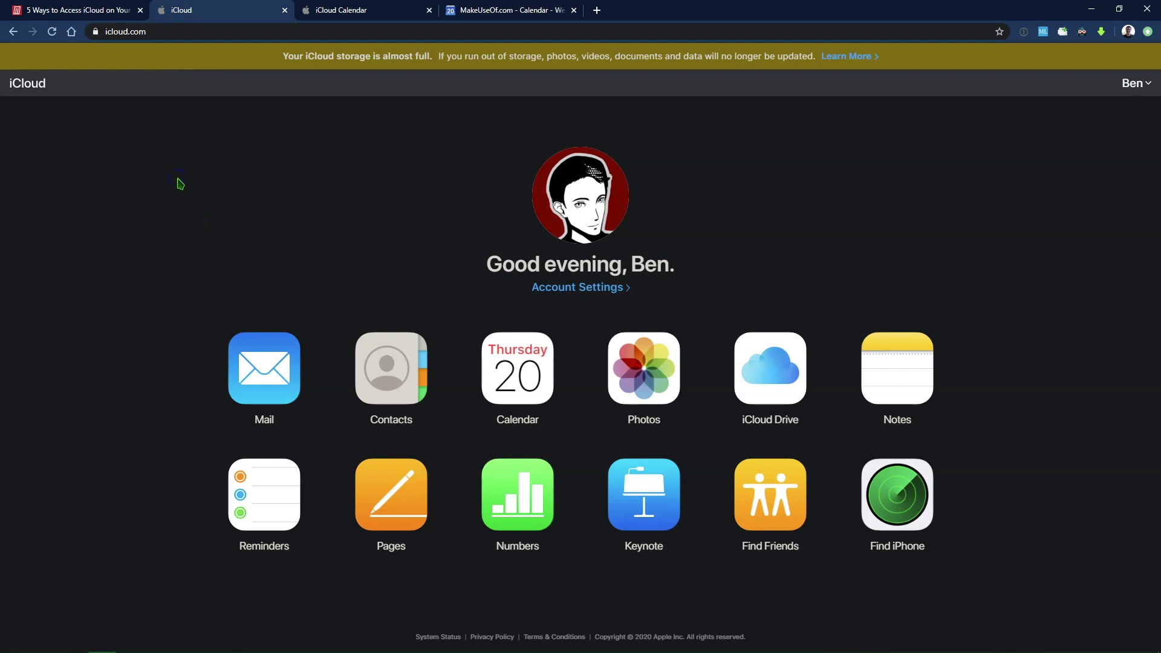
# In iCloud Calendar, make Sample Calendar a Public Calendar through its sharing options.
pyautogui.hotkey('ctrl', 'Tab')
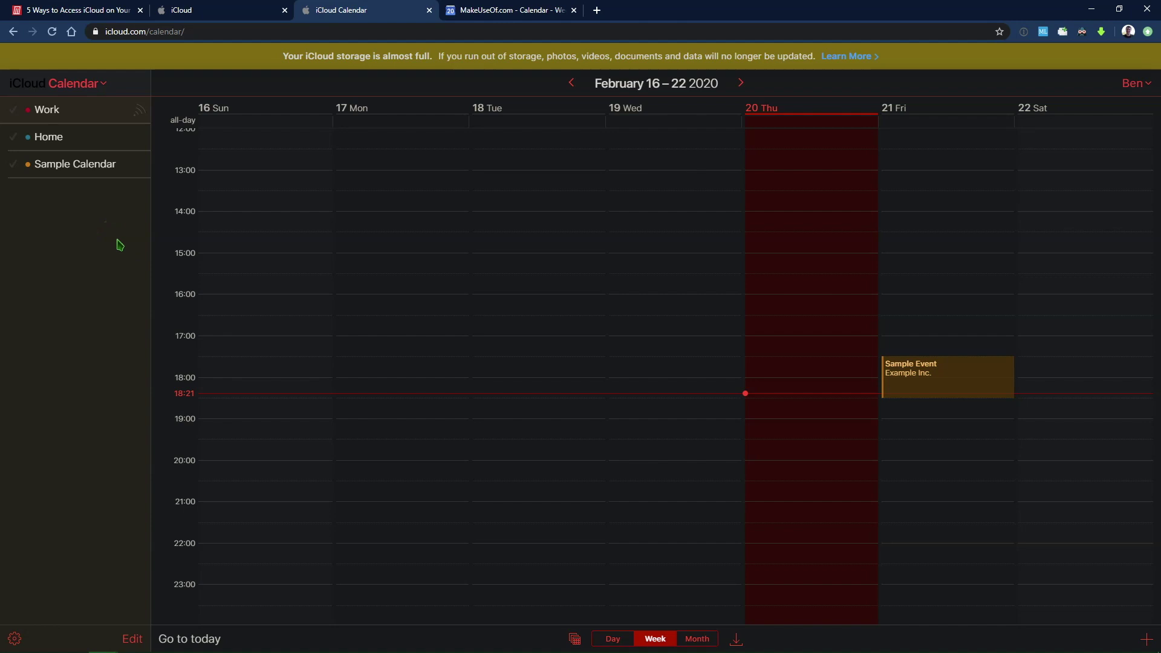
pyautogui.moveTo(128, 166)
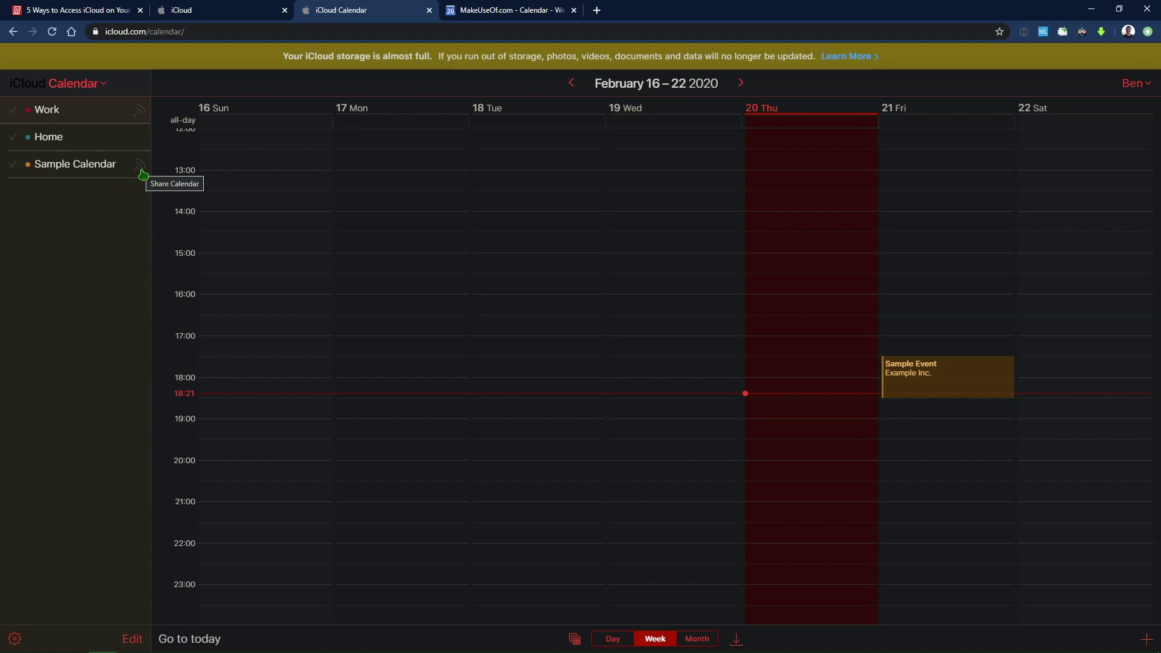
pyautogui.click(142, 172)
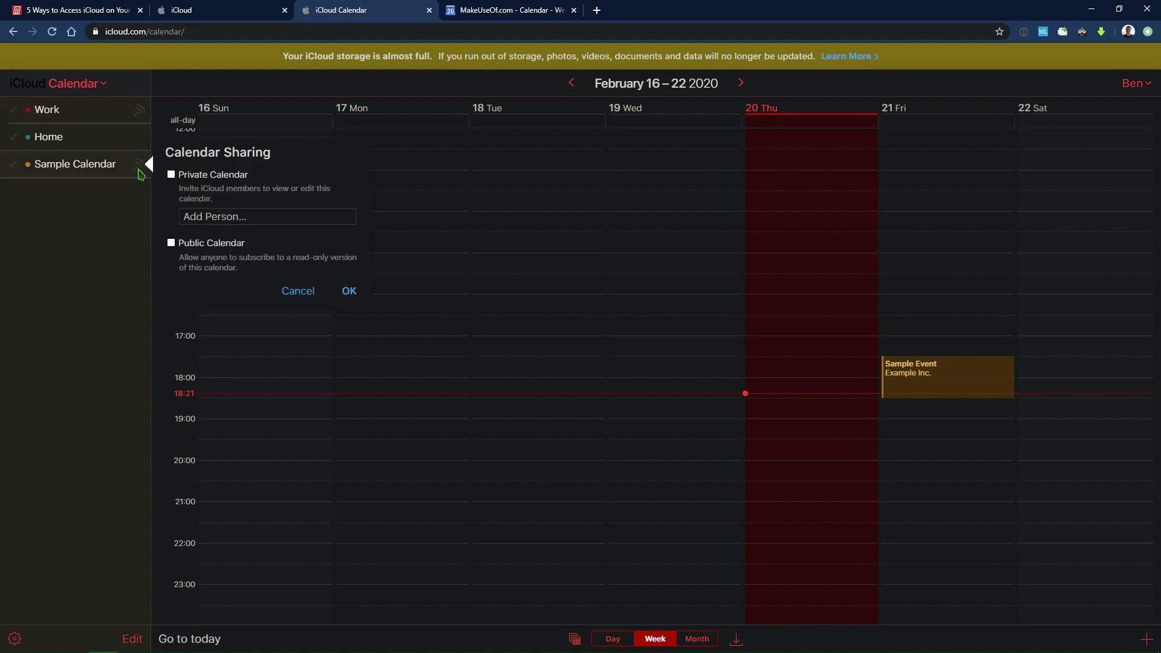
pyautogui.click(171, 242)
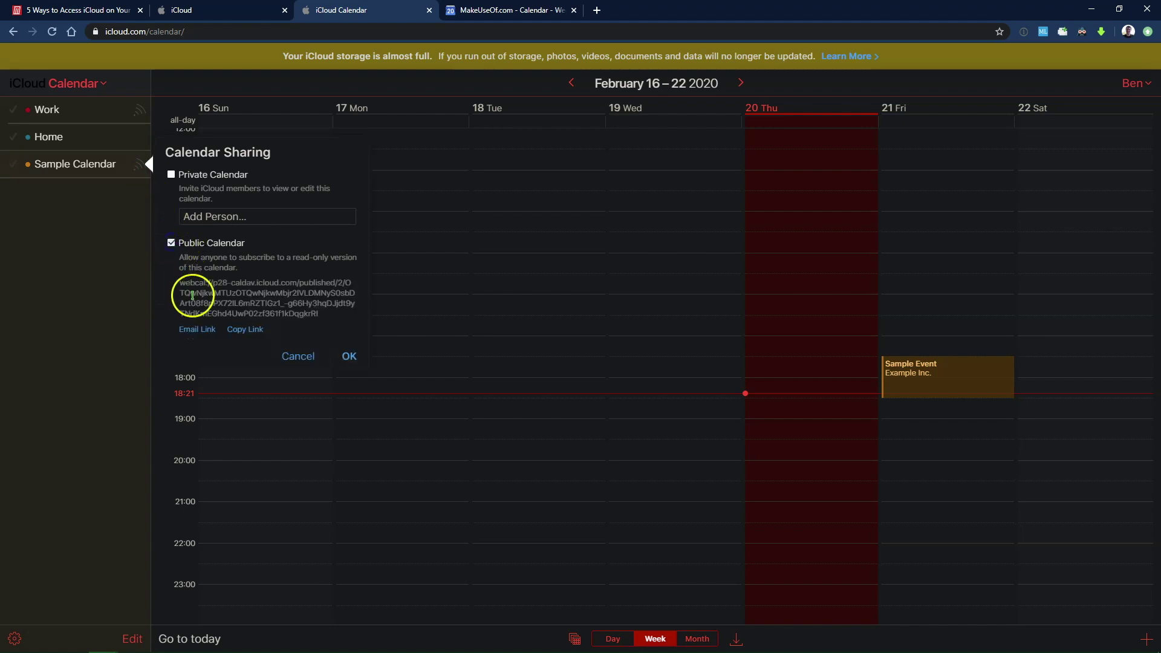
# Select Sample Calendar's full webcal subscription link for copying.
pyautogui.click(230, 289)
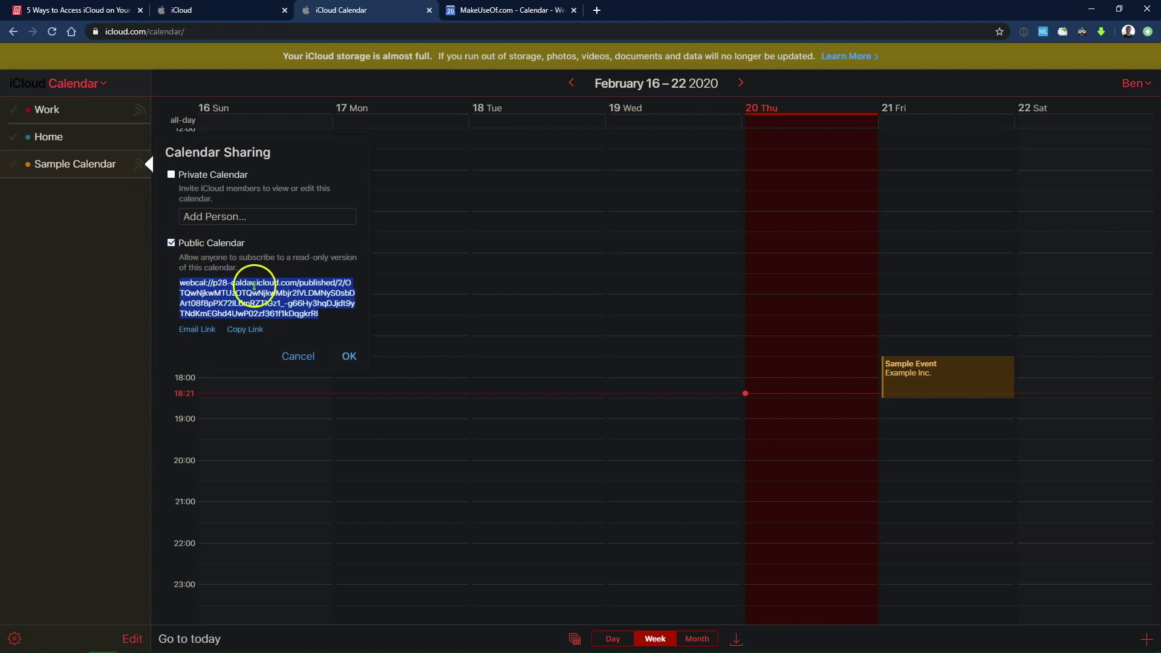
pyautogui.click(285, 275)
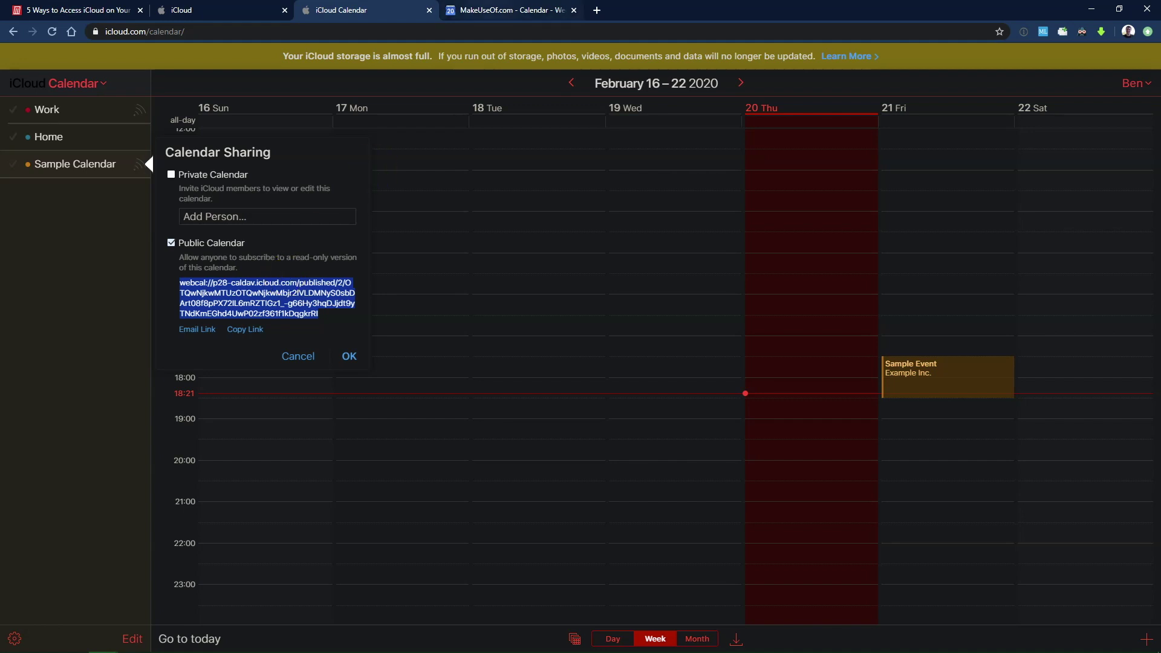
pyautogui.click(502, 10)
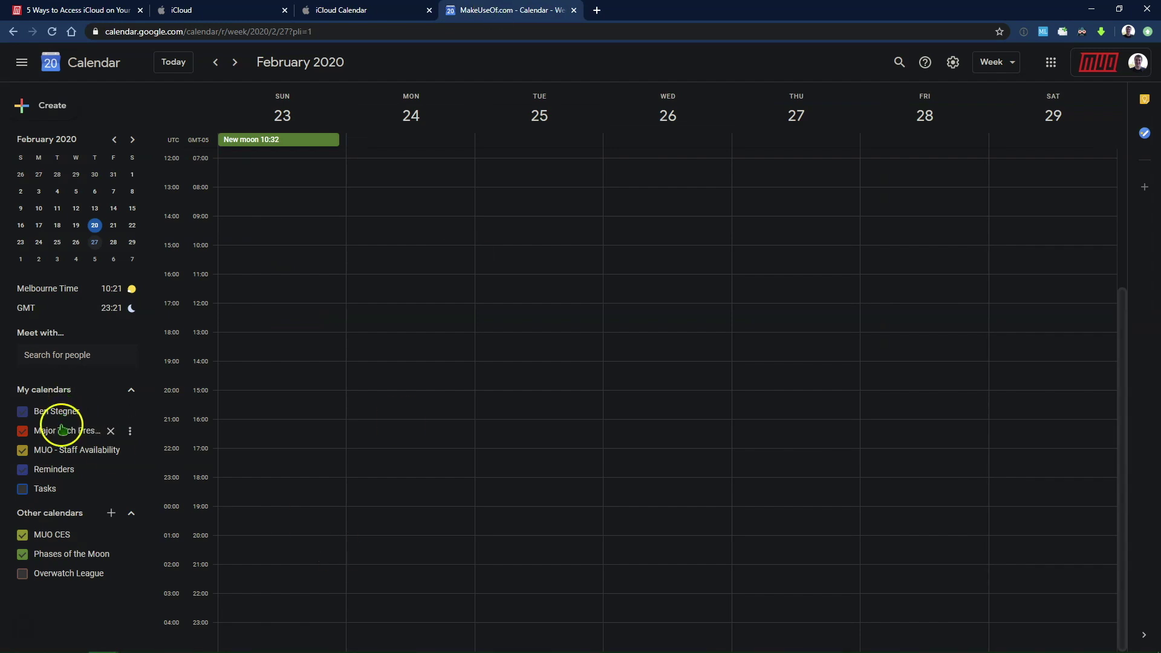
# Add the iCloud calendar in Google Calendar by pasting its webcal link under From URL.
pyautogui.click(110, 515)
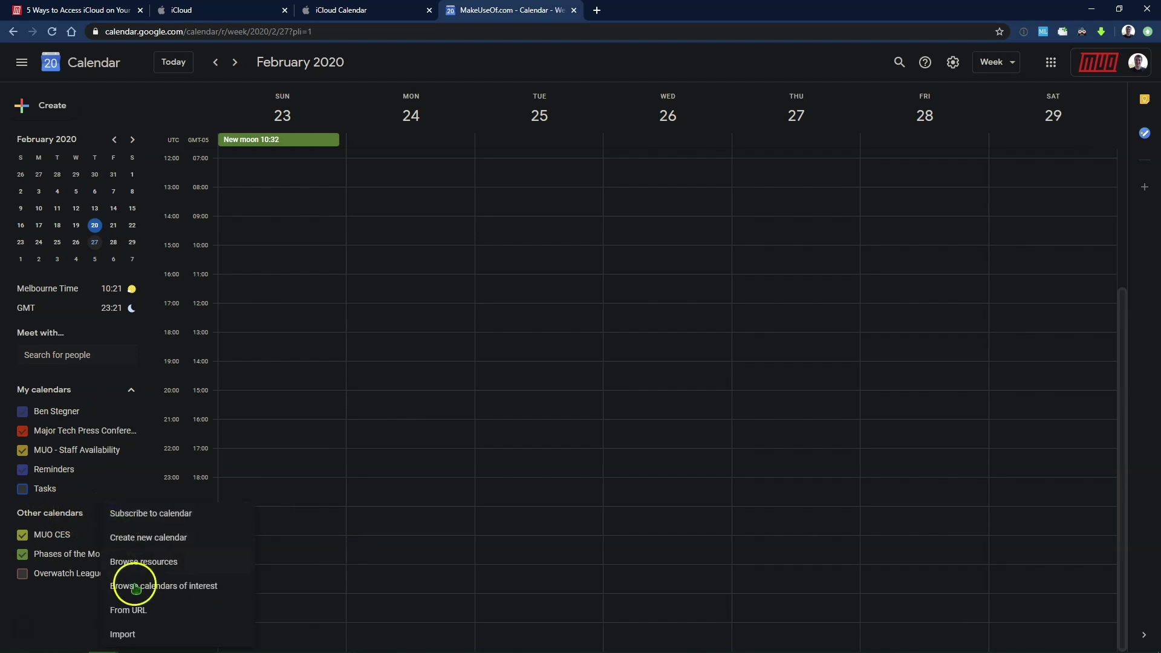
pyautogui.click(147, 616)
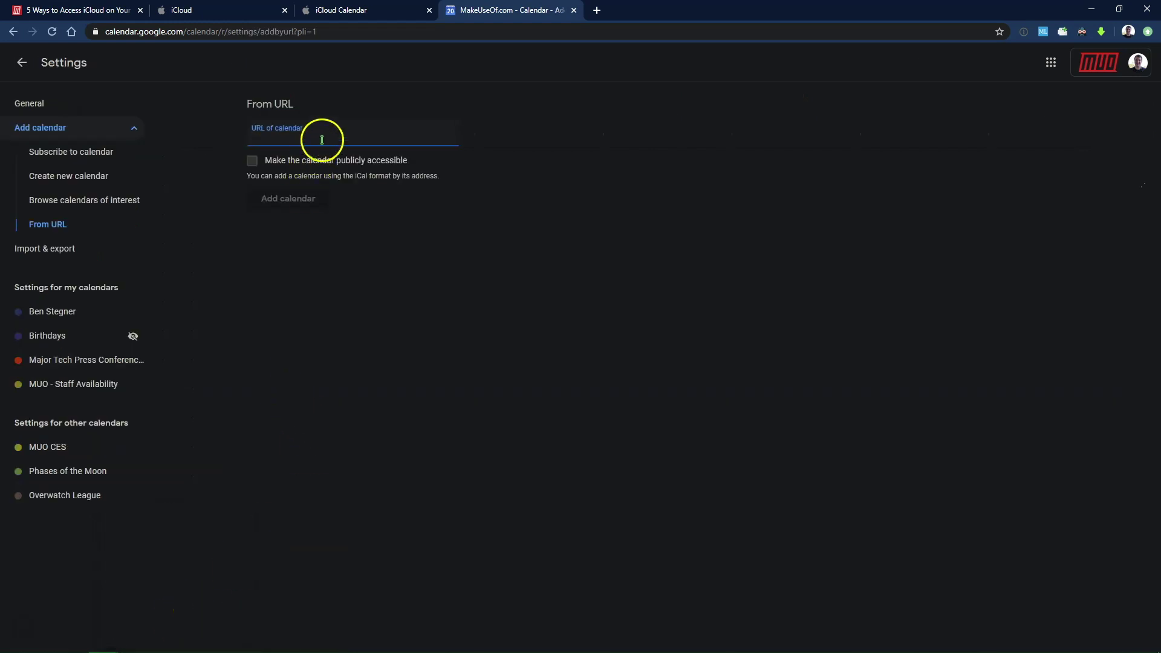
pyautogui.hotkey('ctrl', 'v')
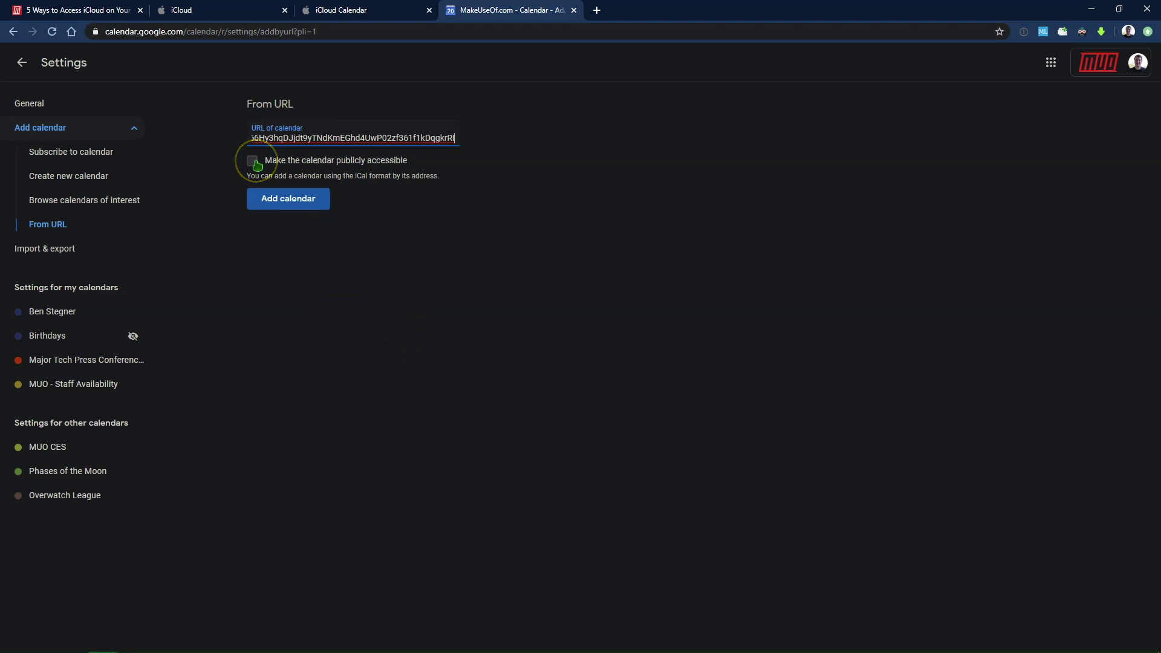
pyautogui.click(289, 199)
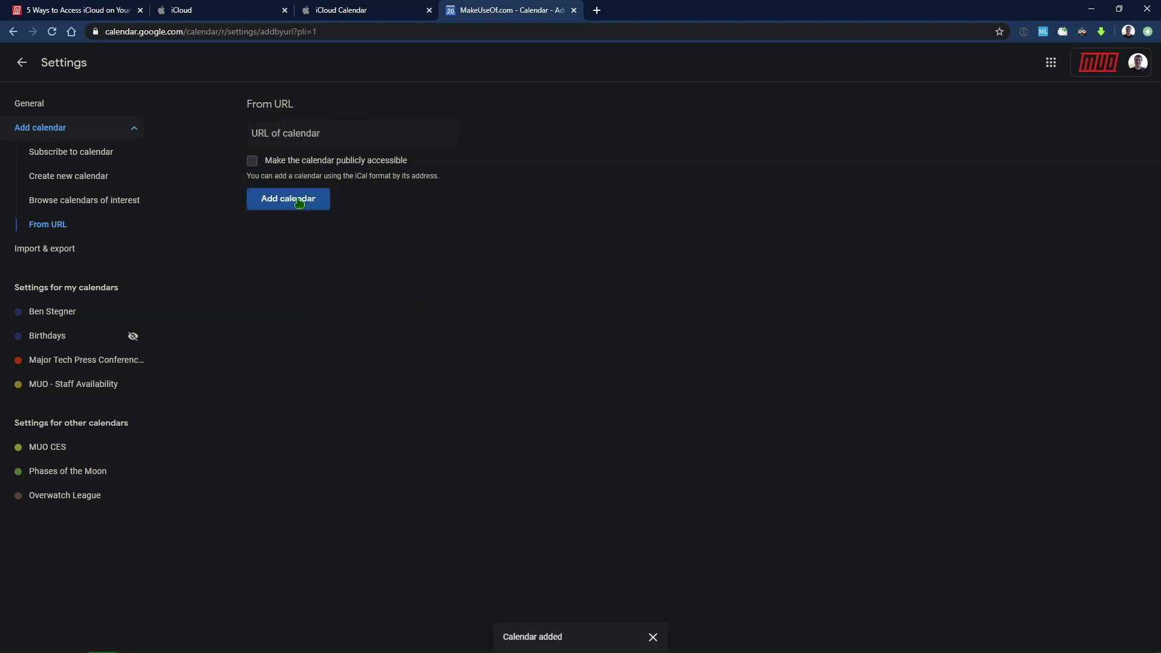
# Review the new webcal calendar's settings and name under Other calendars, then return to week view.
pyautogui.click(23, 62)
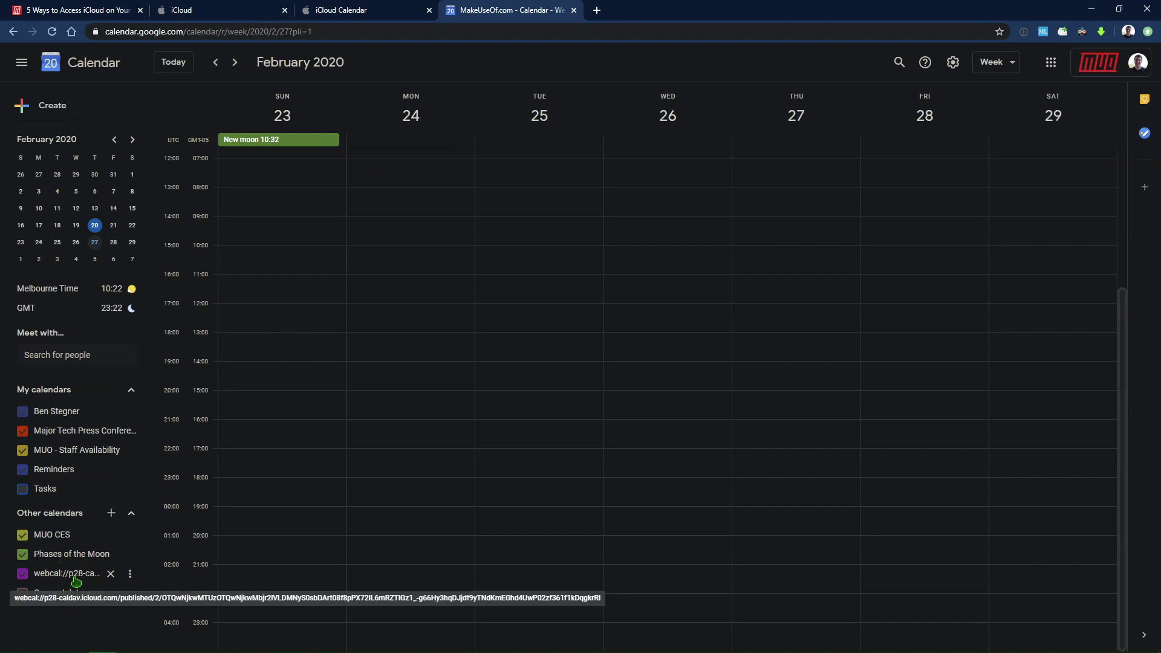
pyautogui.click(129, 574)
pyautogui.click(162, 546)
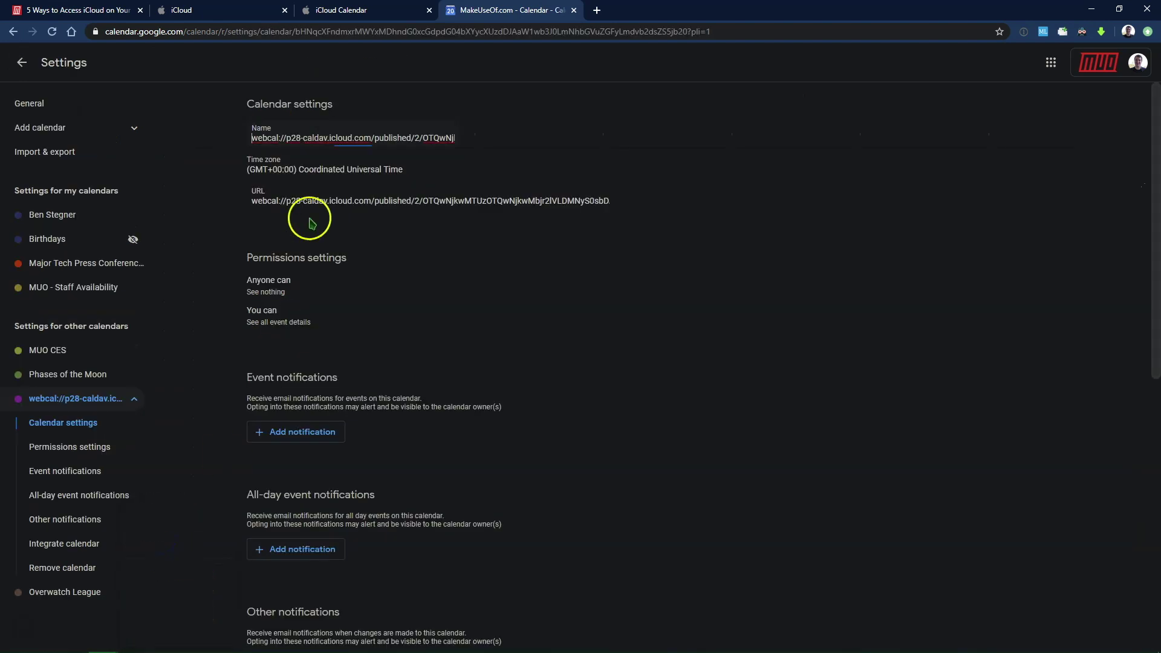
pyautogui.click(335, 134)
pyautogui.hotkey('ctrl', 'a')
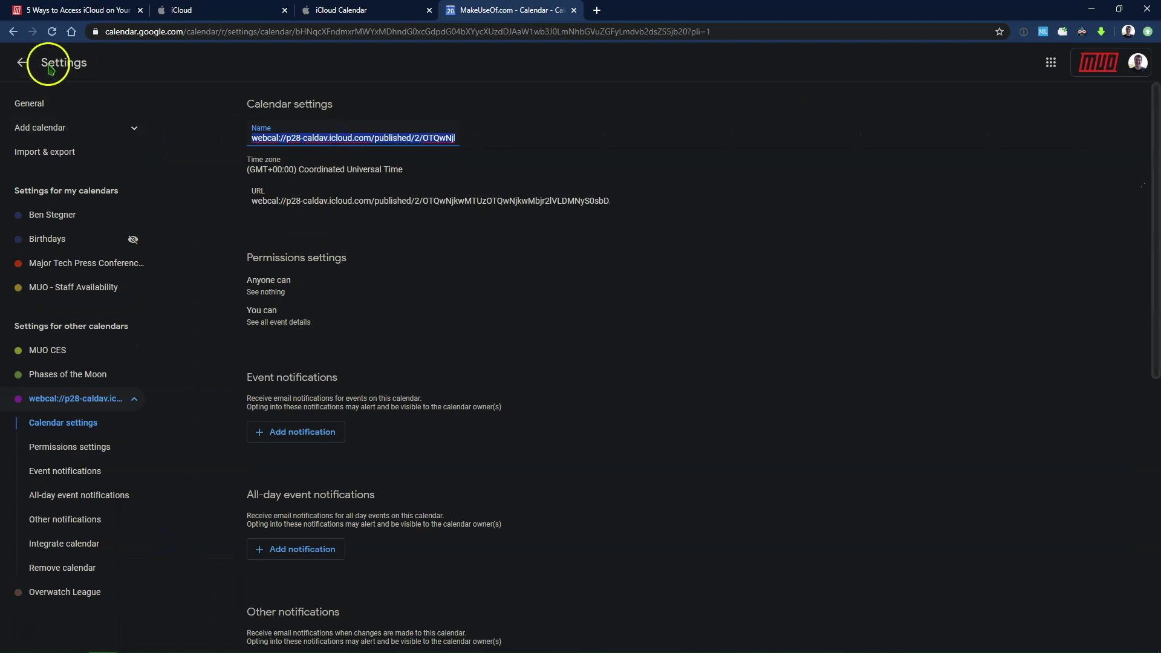
pyautogui.click(22, 62)
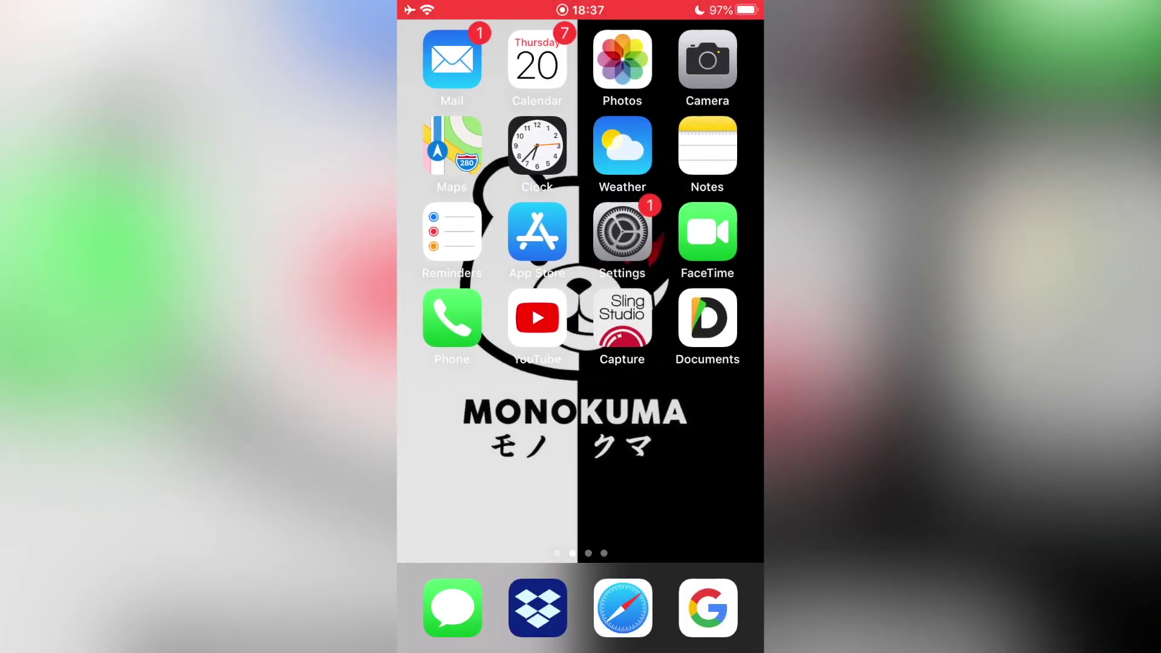
# Turn on Notes syncing for the Gmail account in iPhone Settings, then check the Gmail folder in Notes.
pyautogui.click(624, 232)
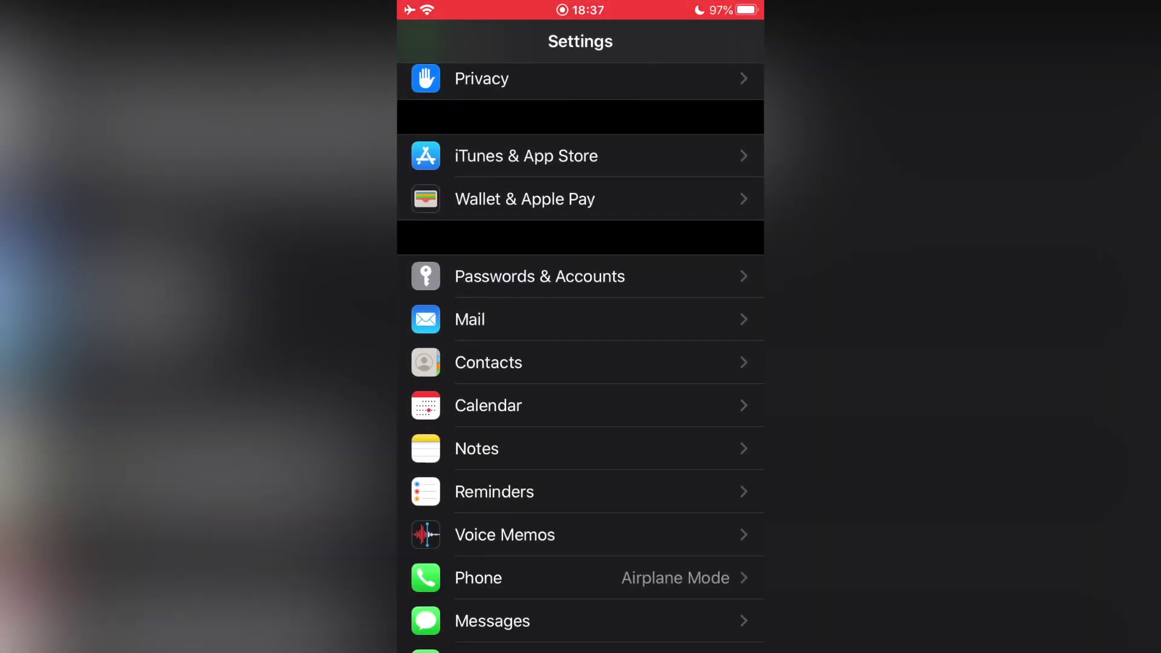
pyautogui.click(539, 277)
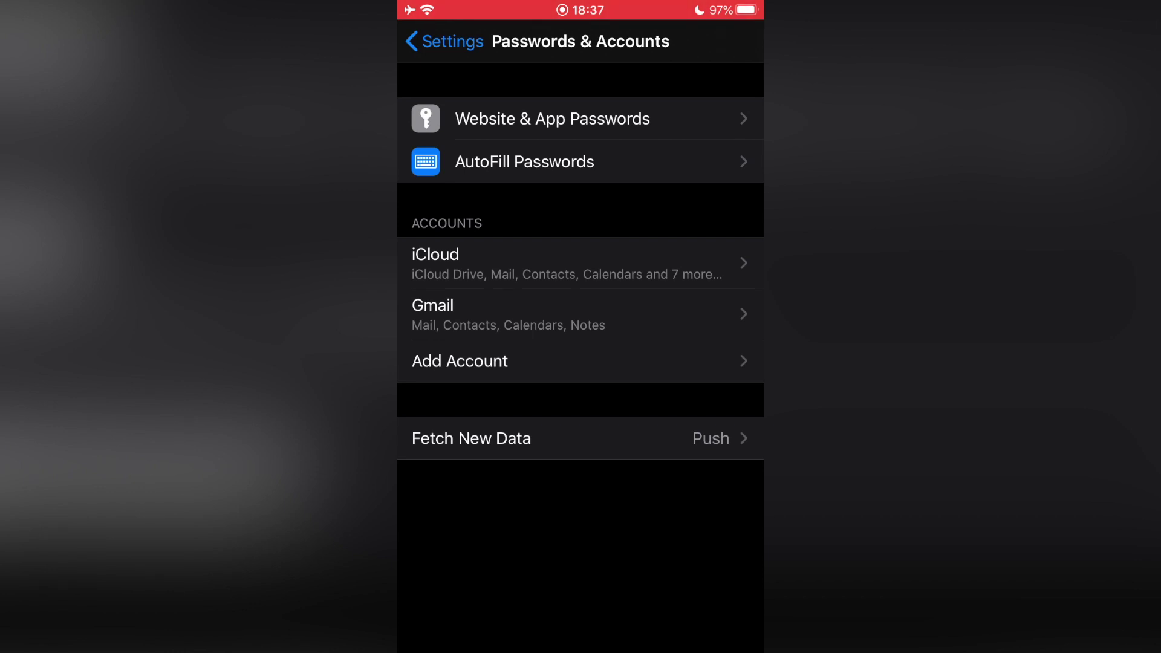
pyautogui.click(459, 361)
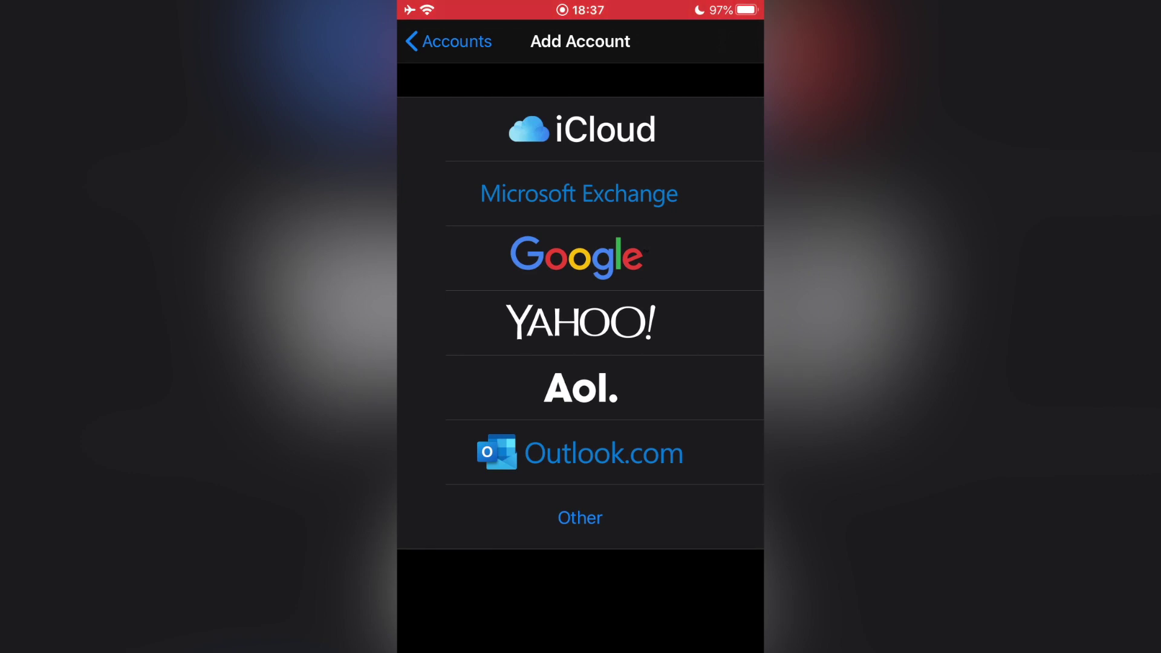
pyautogui.click(448, 41)
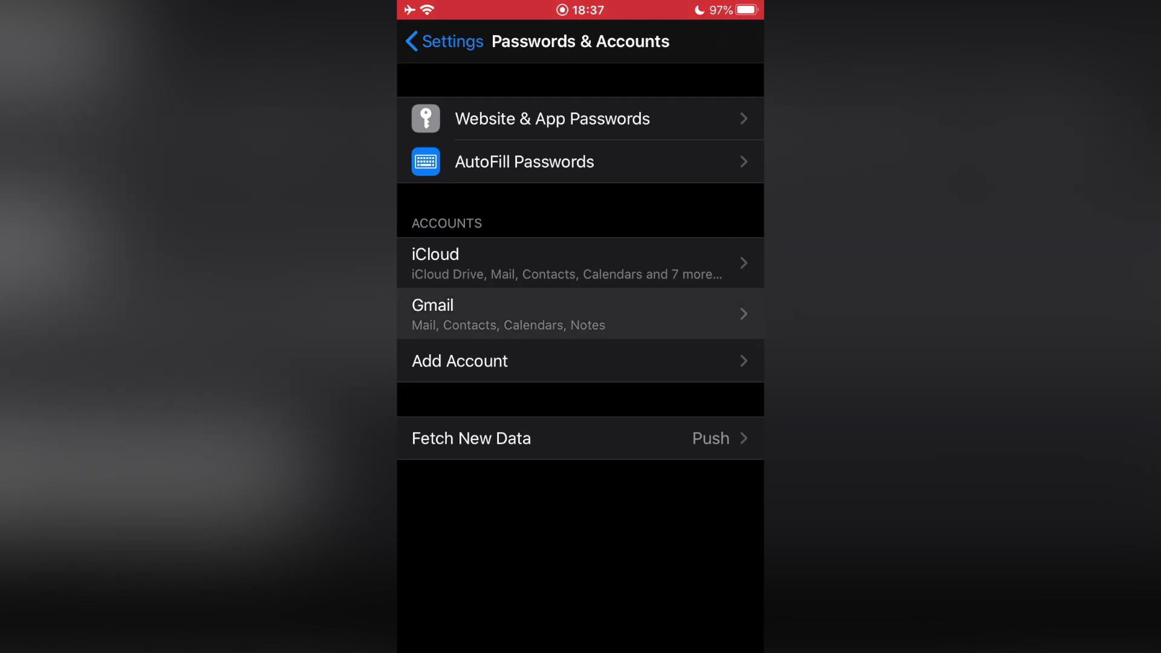
pyautogui.click(459, 314)
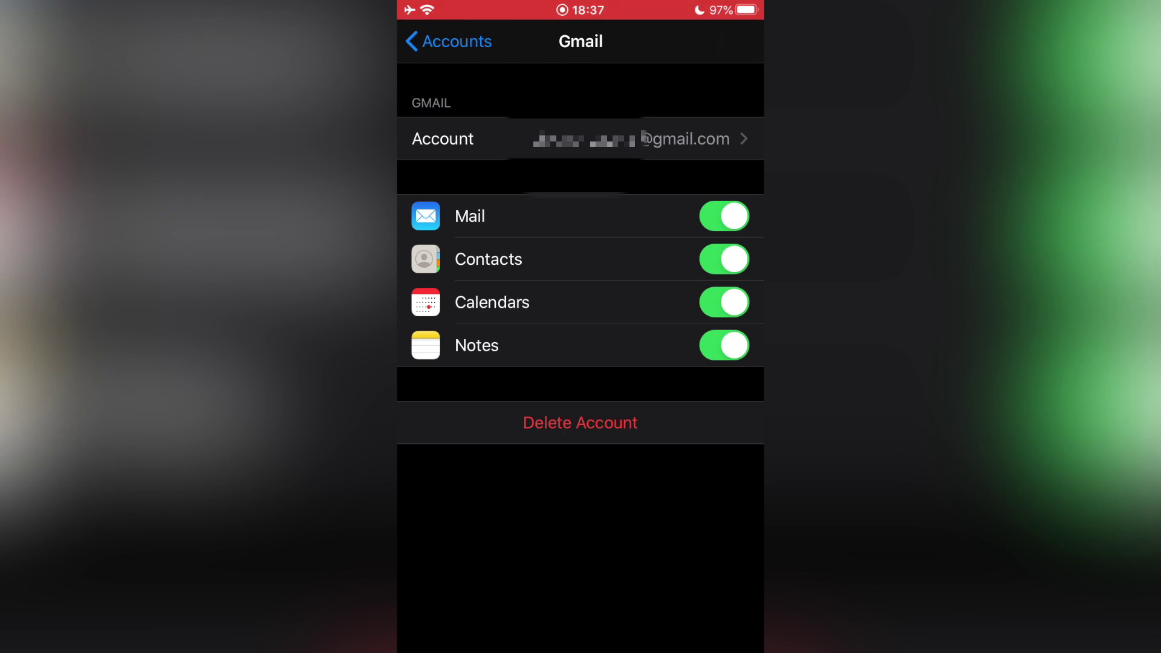
pyautogui.moveTo(581, 647); pyautogui.dragTo(581, 423)
pyautogui.click(707, 143)
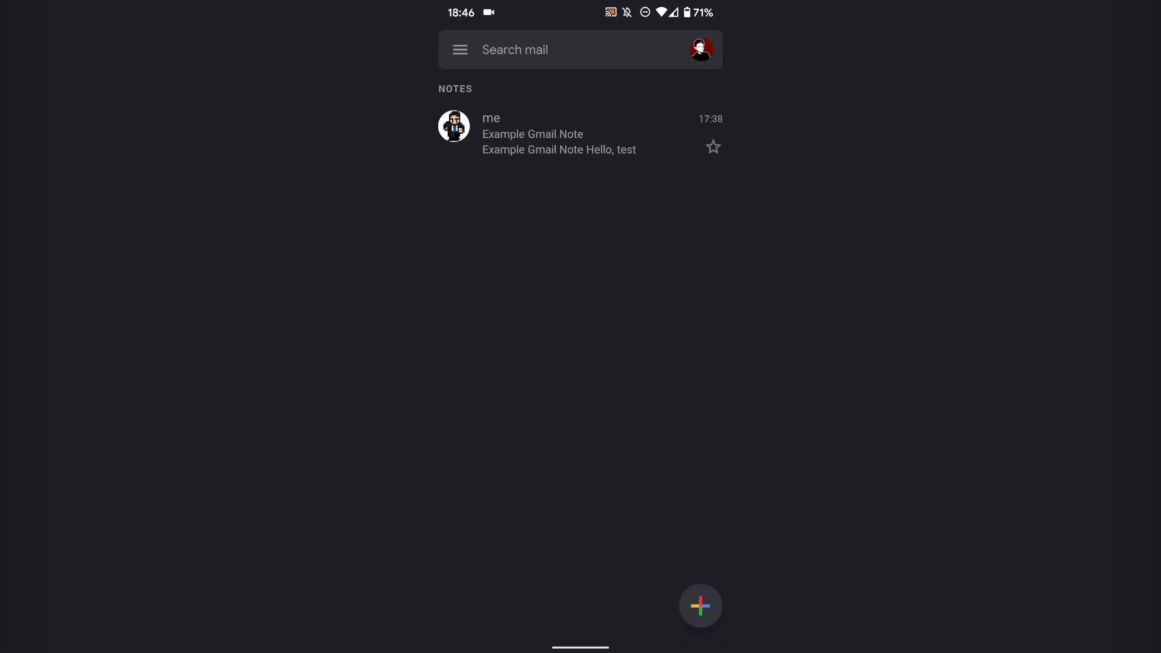
pyautogui.click(460, 50)
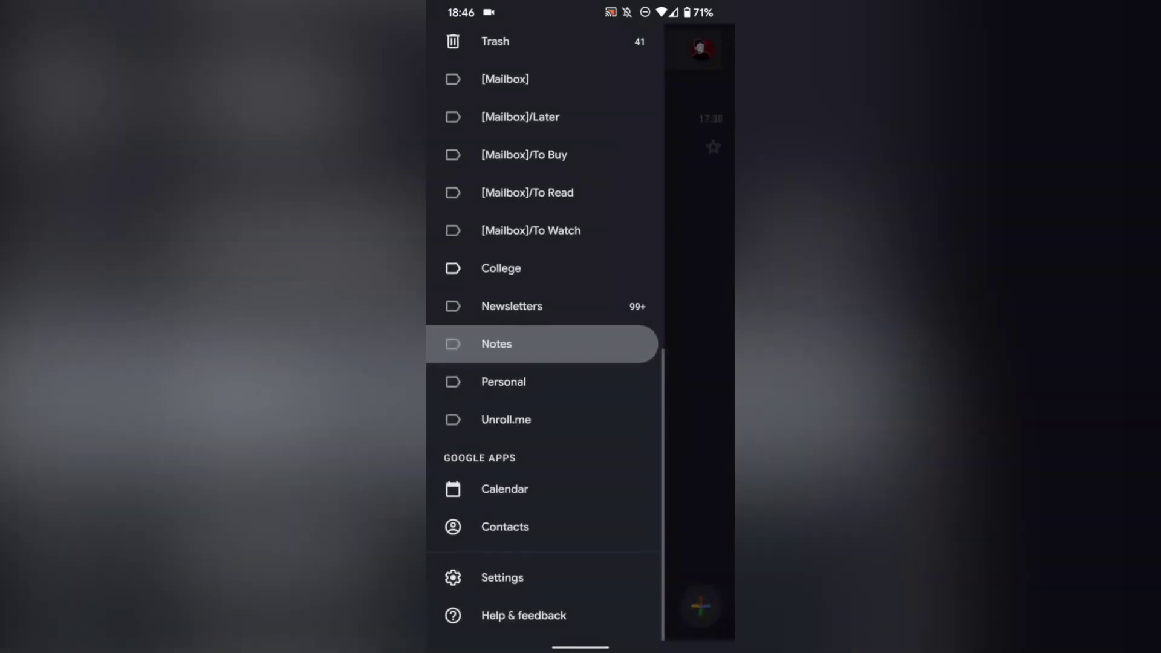
pyautogui.scroll(2, 545, 327)
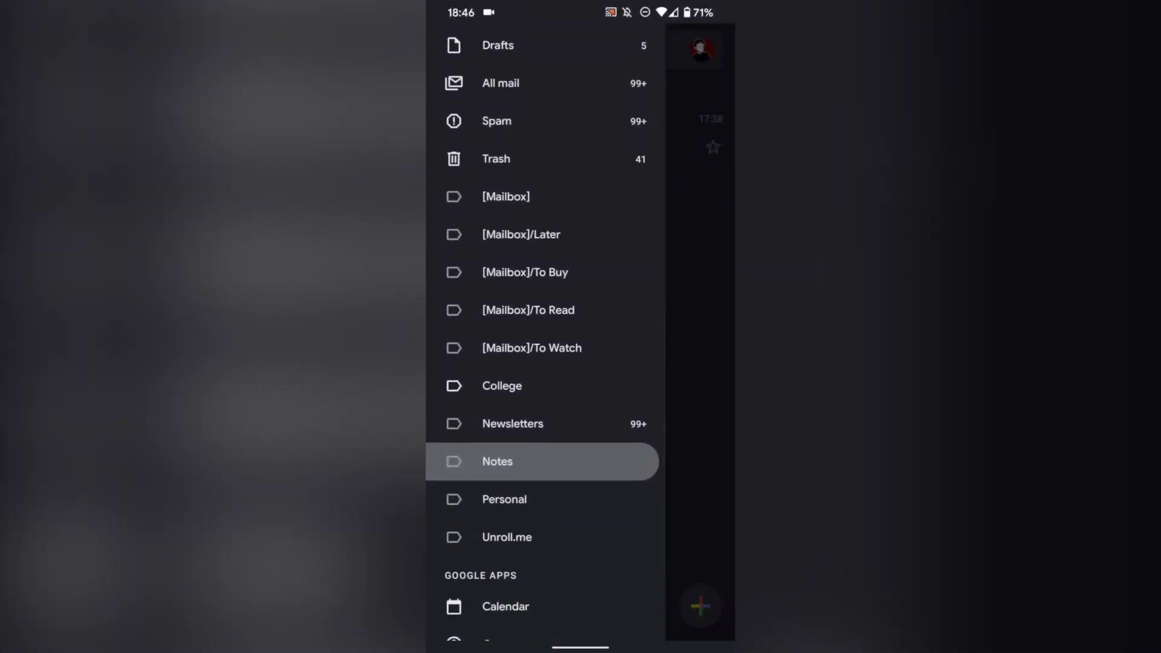
pyautogui.scroll(-2, 544, 327)
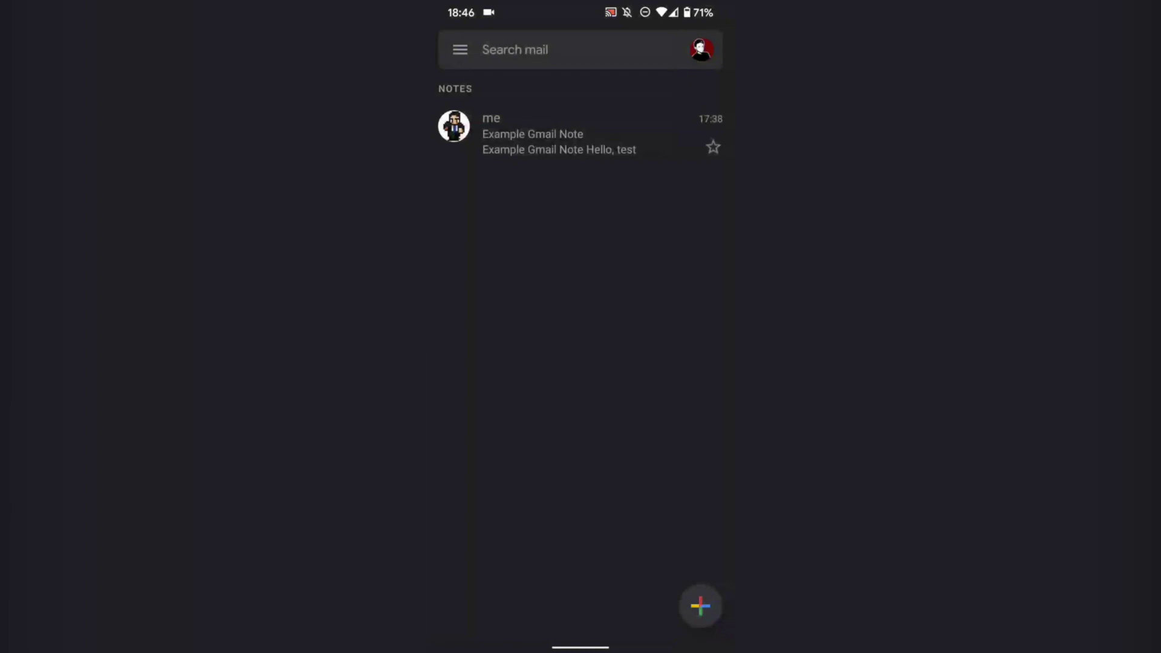
pyautogui.click(560, 133)
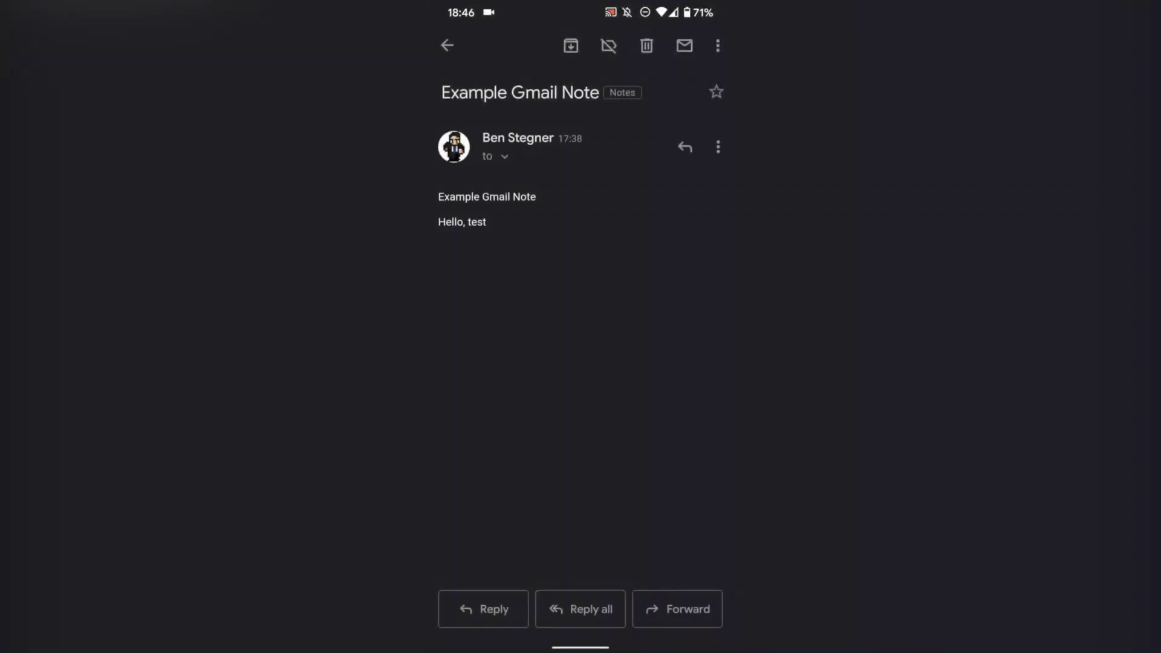
pyautogui.click(446, 45)
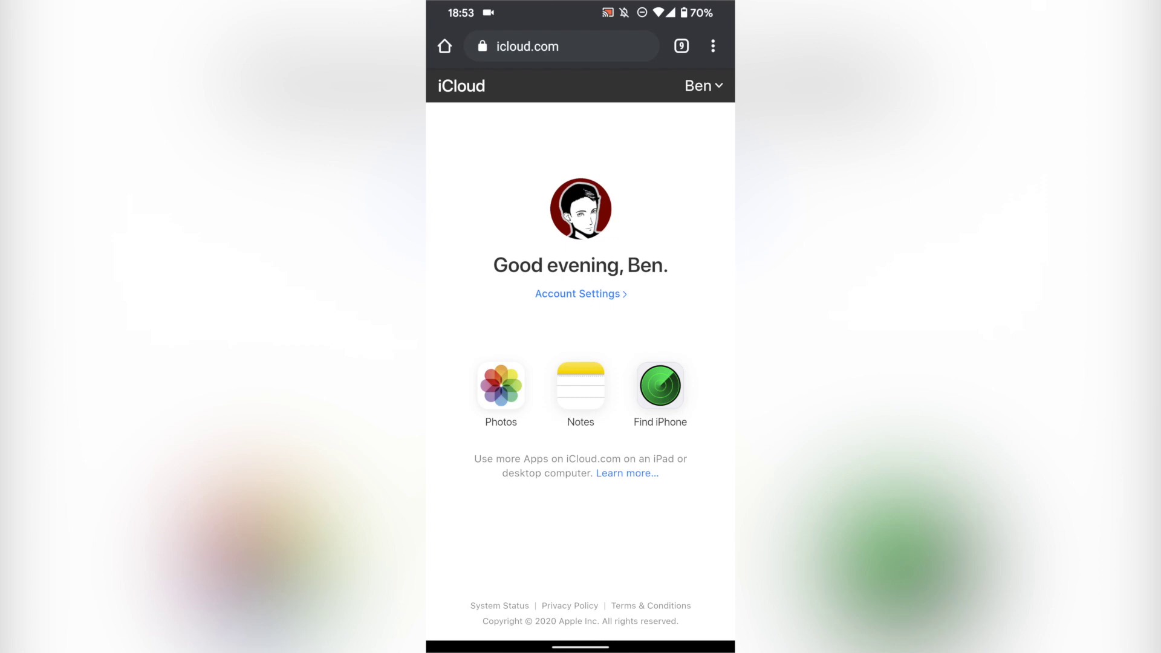
# Open iCloud Photos from the iCloud.com home page, showing 379 photos and 11 videos.
pyautogui.click(501, 386)
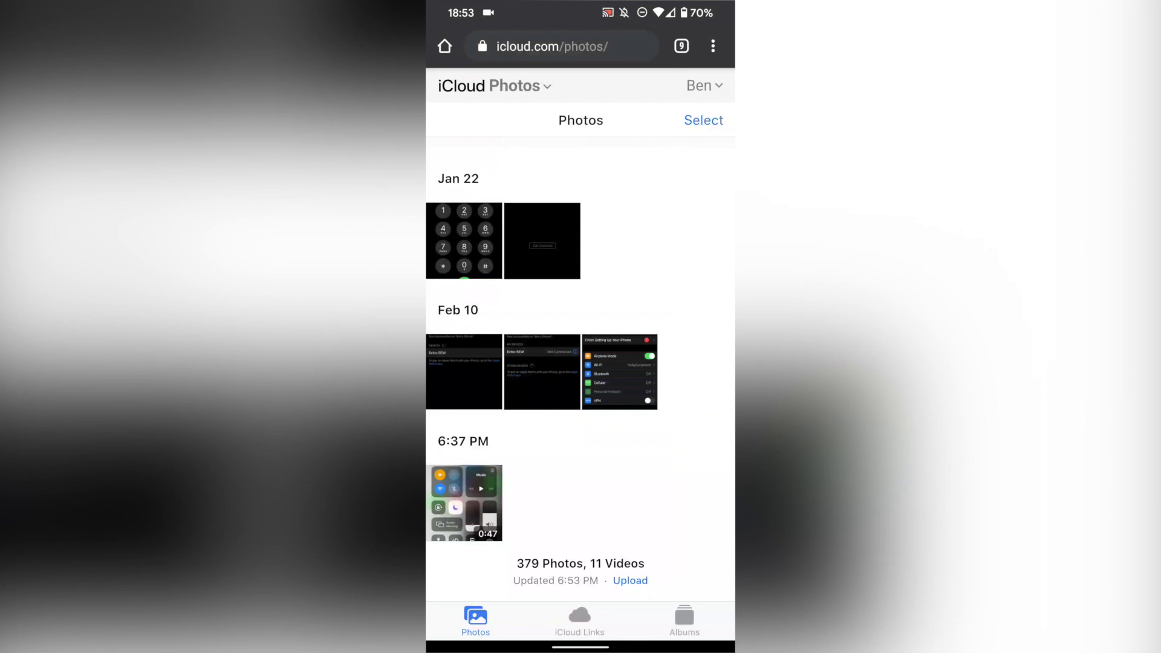
# Select all 390 iCloud photos and videos and bring up the Download option for them.
pyautogui.click(703, 120)
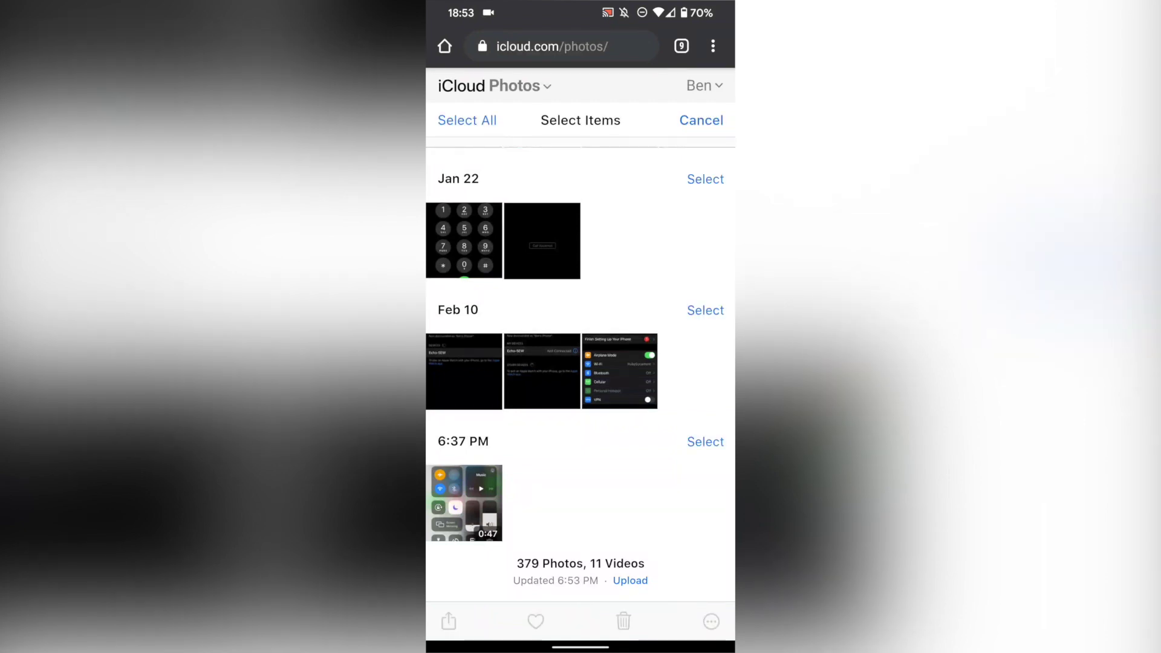
pyautogui.click(466, 119)
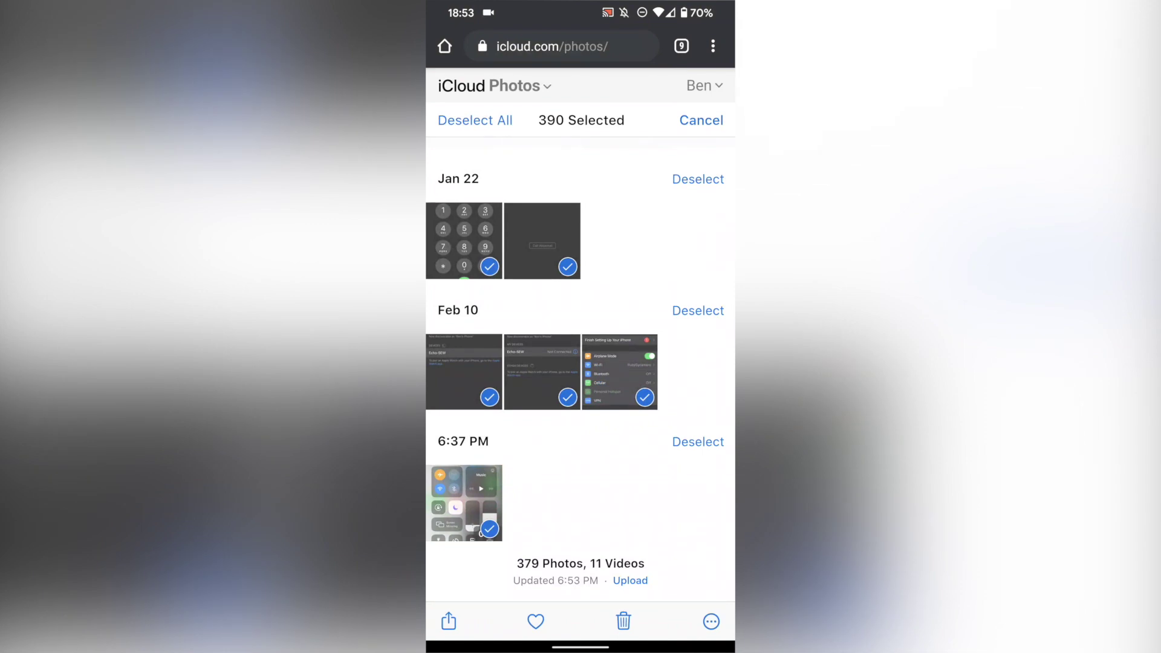
pyautogui.click(711, 621)
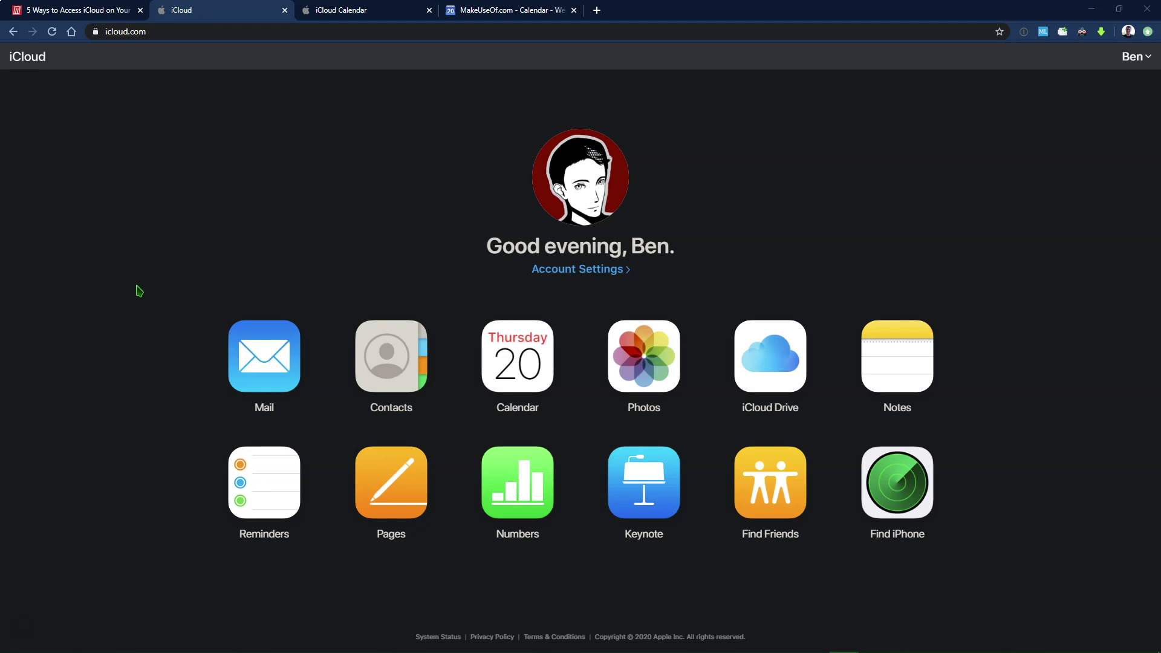
# Open iCloud Reminders on the web and show the New List list with 'Example task'.
pyautogui.click(266, 487)
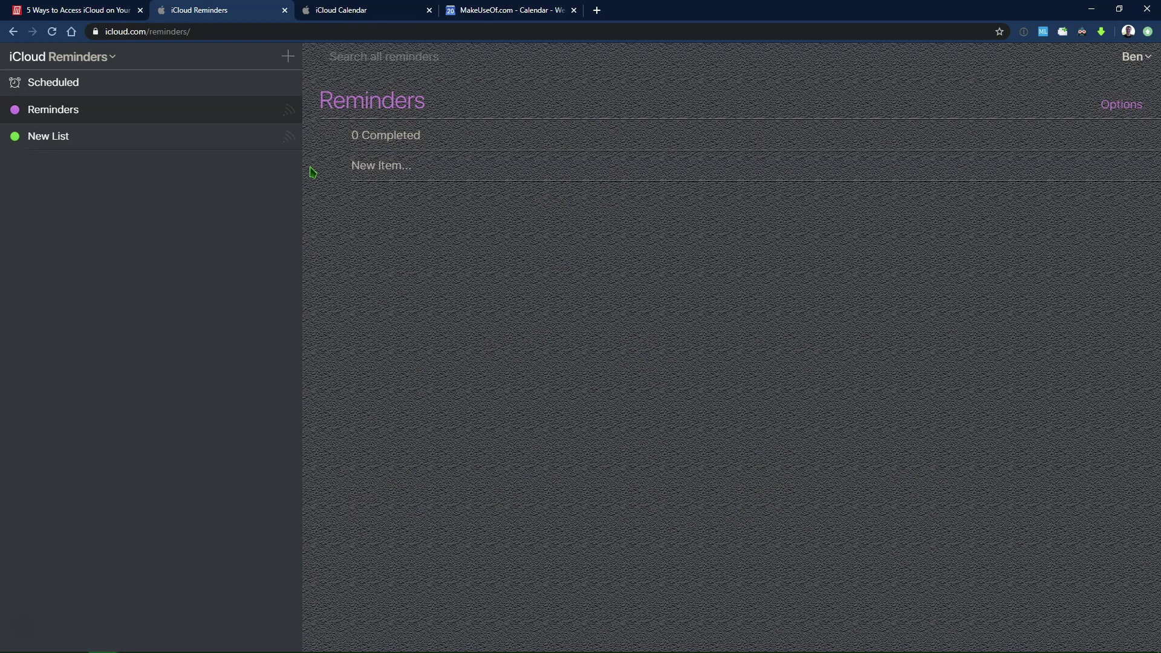
pyautogui.click(215, 140)
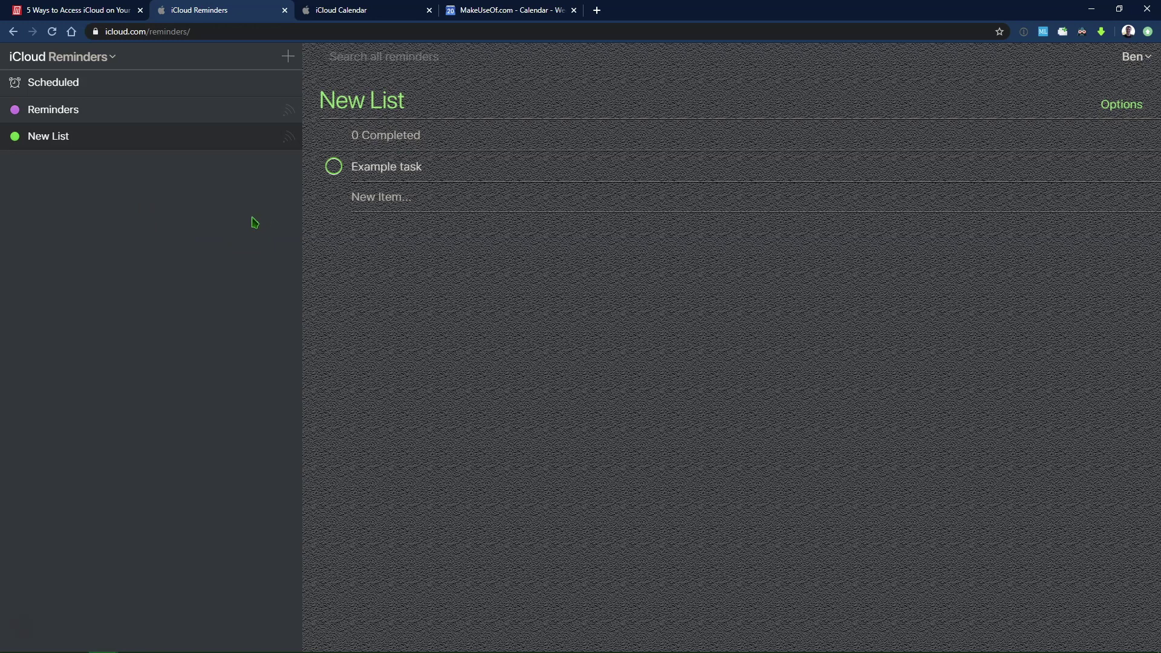
# Switch from Reminders to iCloud Calendar's February 16–22, 2020 week view.
pyautogui.click(27, 56)
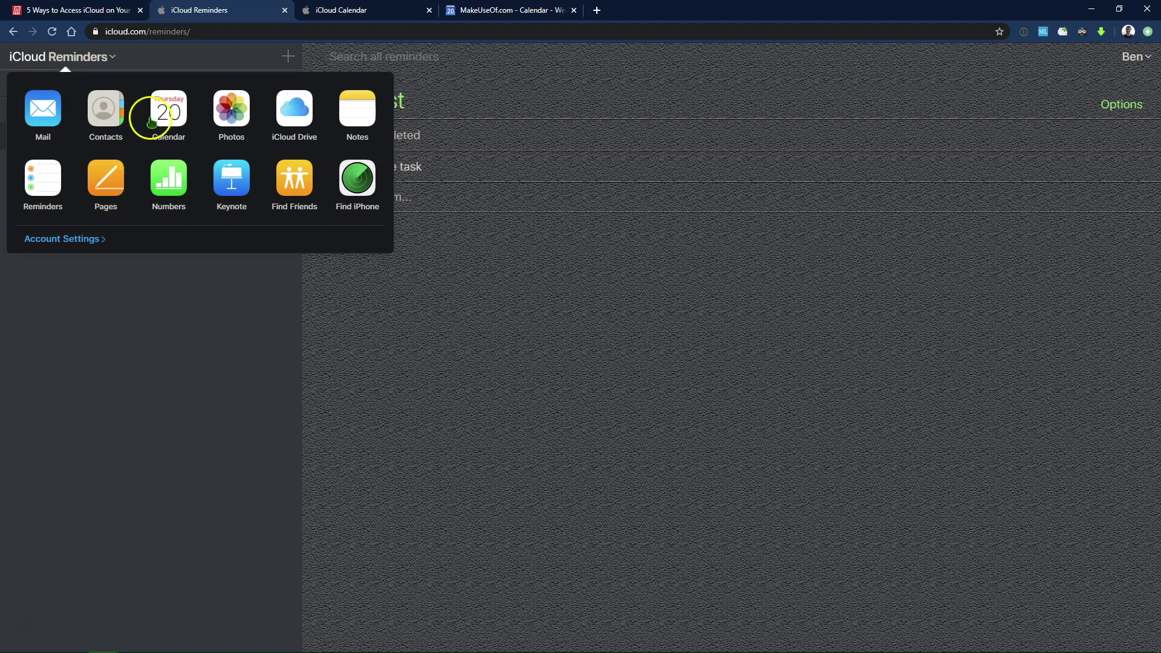
pyautogui.click(170, 113)
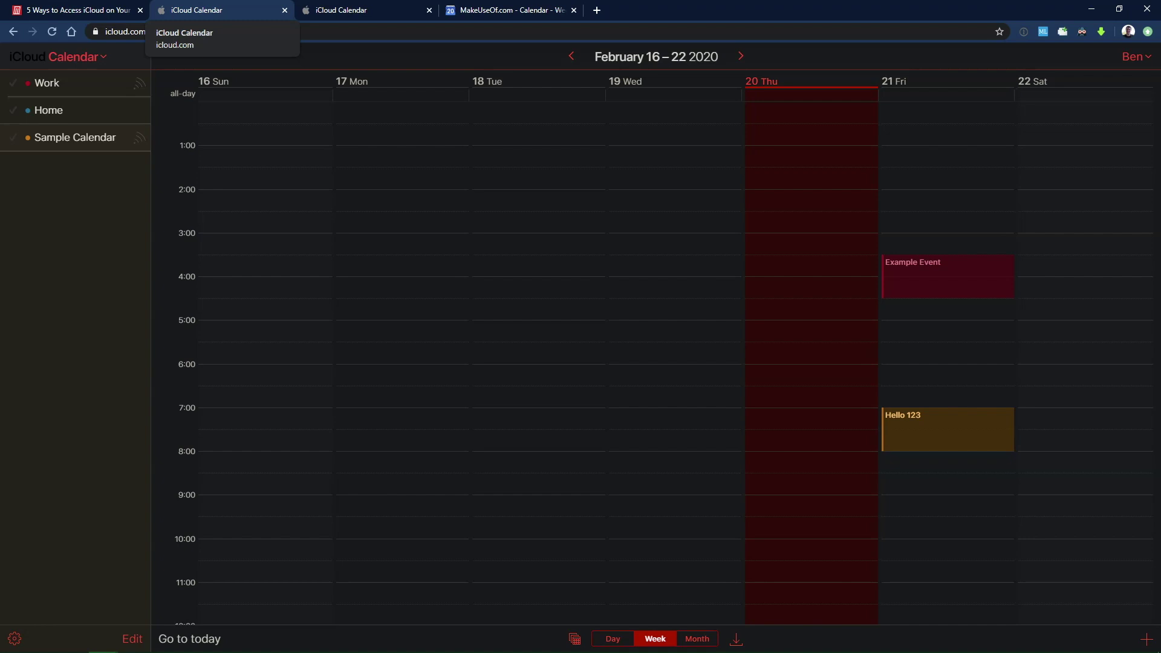
# Return to the MakeUseOf '5 Ways to Access iCloud on Your Android' article at its top.
pyautogui.click(79, 11)
pyautogui.scroll(4, 84, 303)
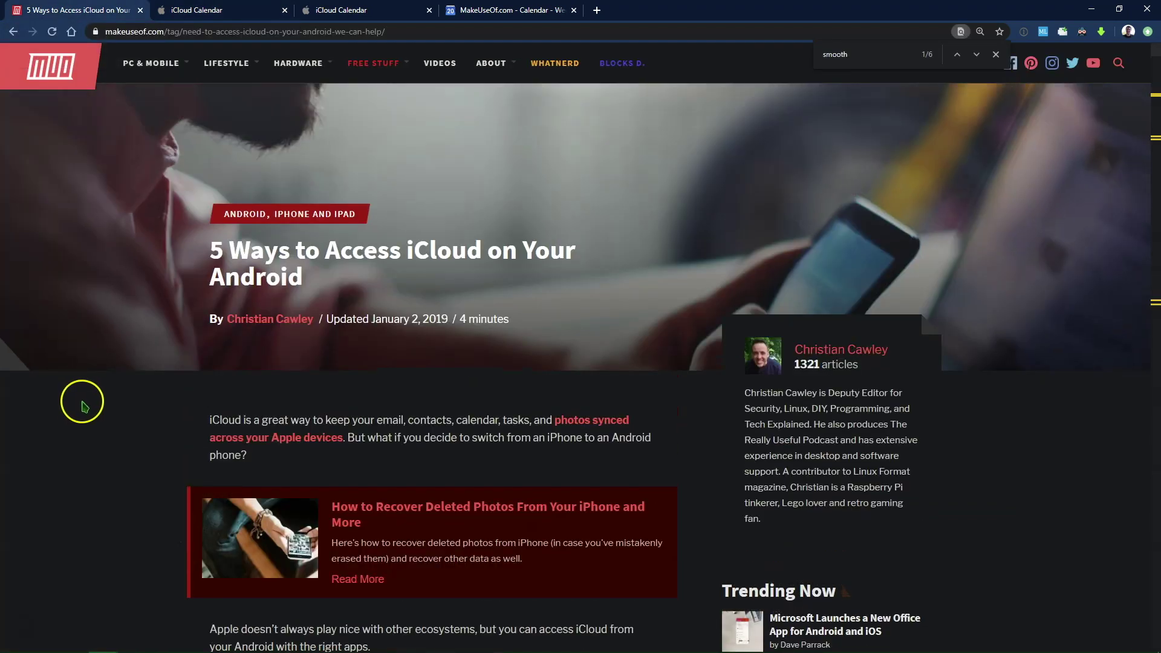